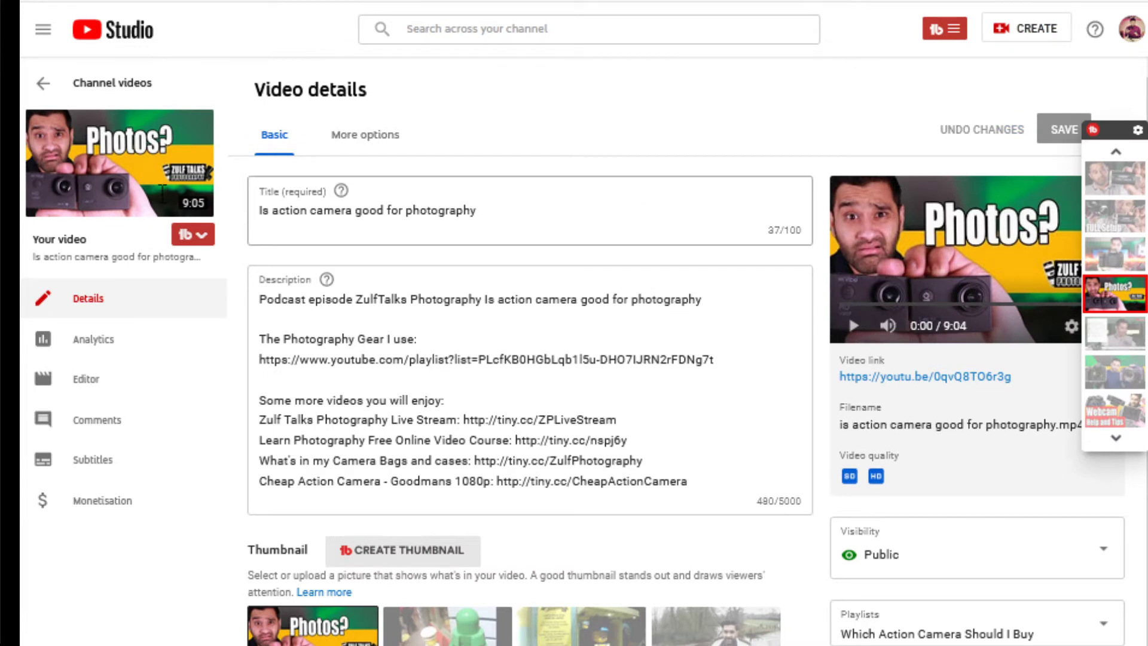
# Select the full video title 'Is action camera good for photography' in YouTube Studio to copy it
pyautogui.tripleClick(400, 210)
pyautogui.hotkey('ctrl', 'c')
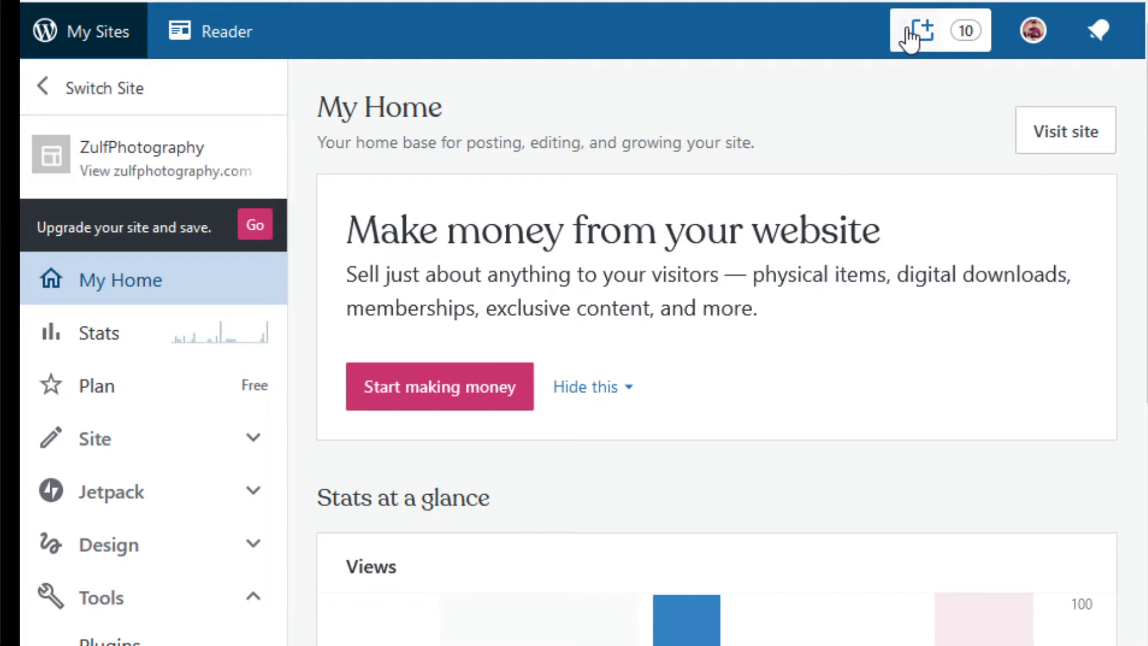
# Create a new post and paste the video title, edited to 'Is an action camera good for photography?'
pyautogui.click(910, 35)
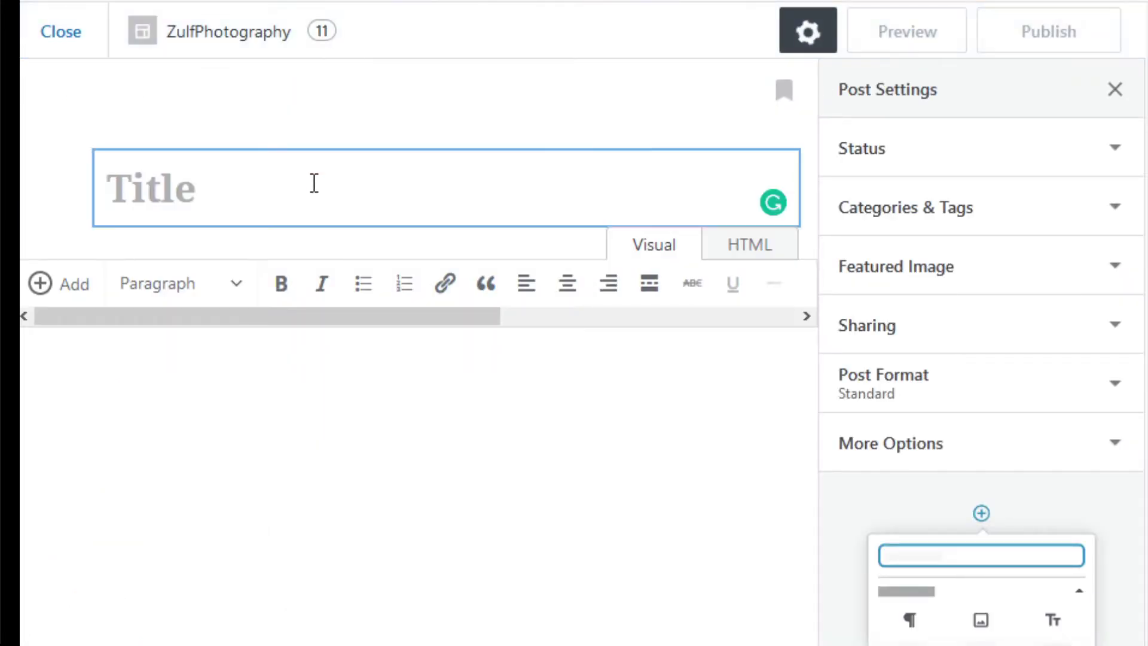
pyautogui.hotkey('ctrl', 'v')
pyautogui.write('?')
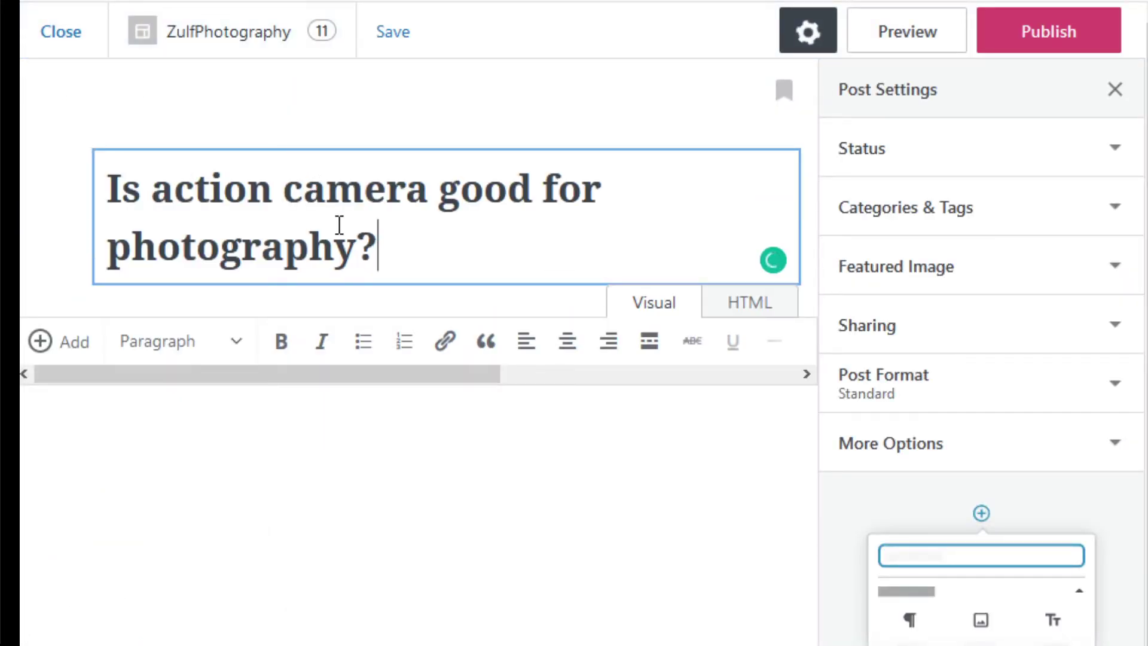
pyautogui.click(163, 195)
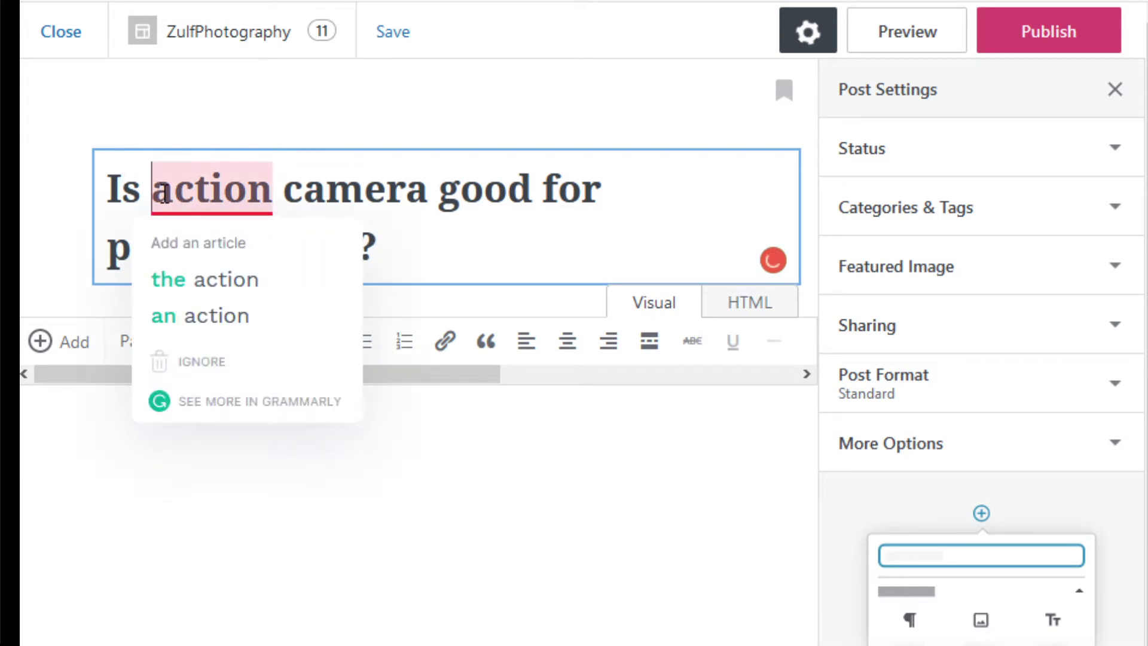
pyautogui.write('an')
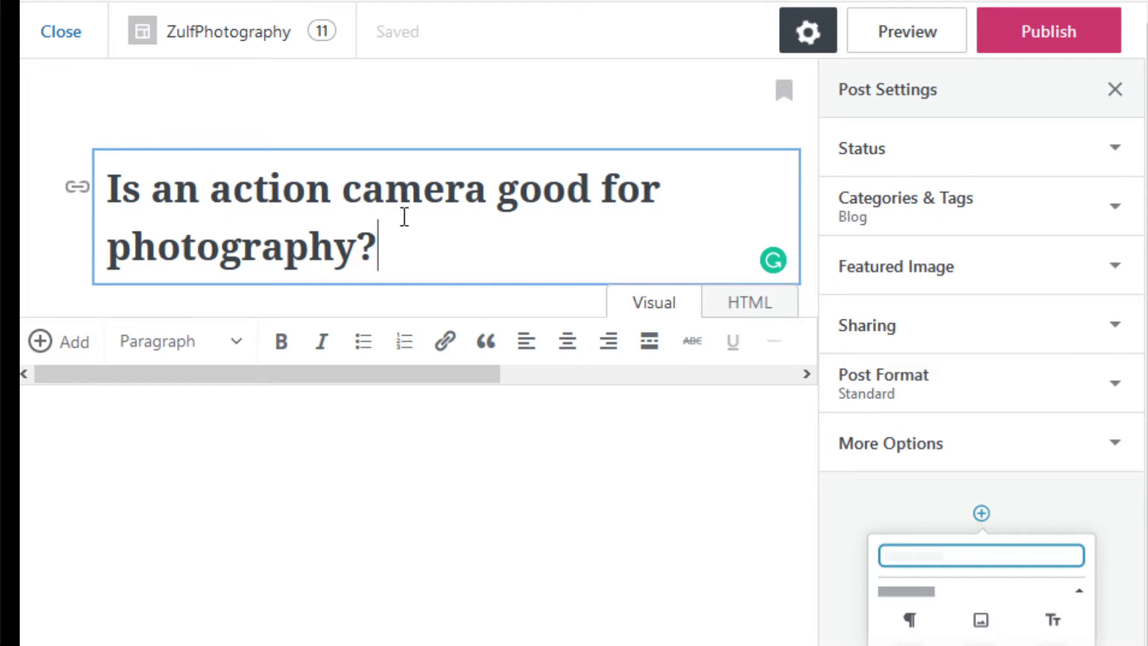
pyautogui.click(299, 473)
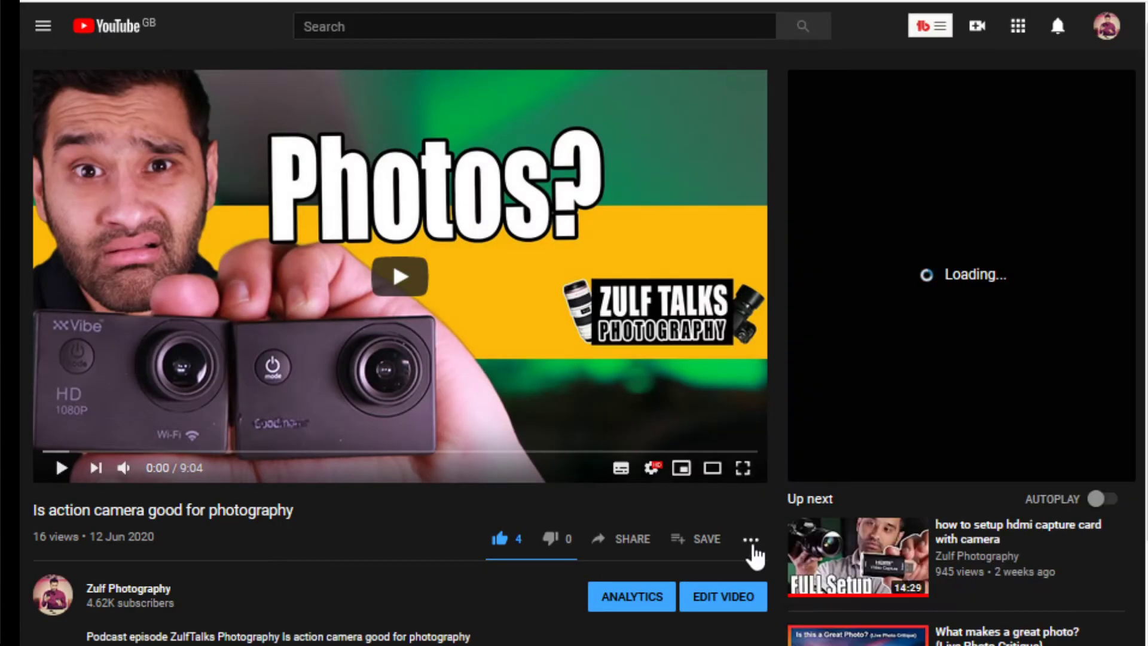
# Show the video's transcript with timestamps turned off
pyautogui.click(752, 546)
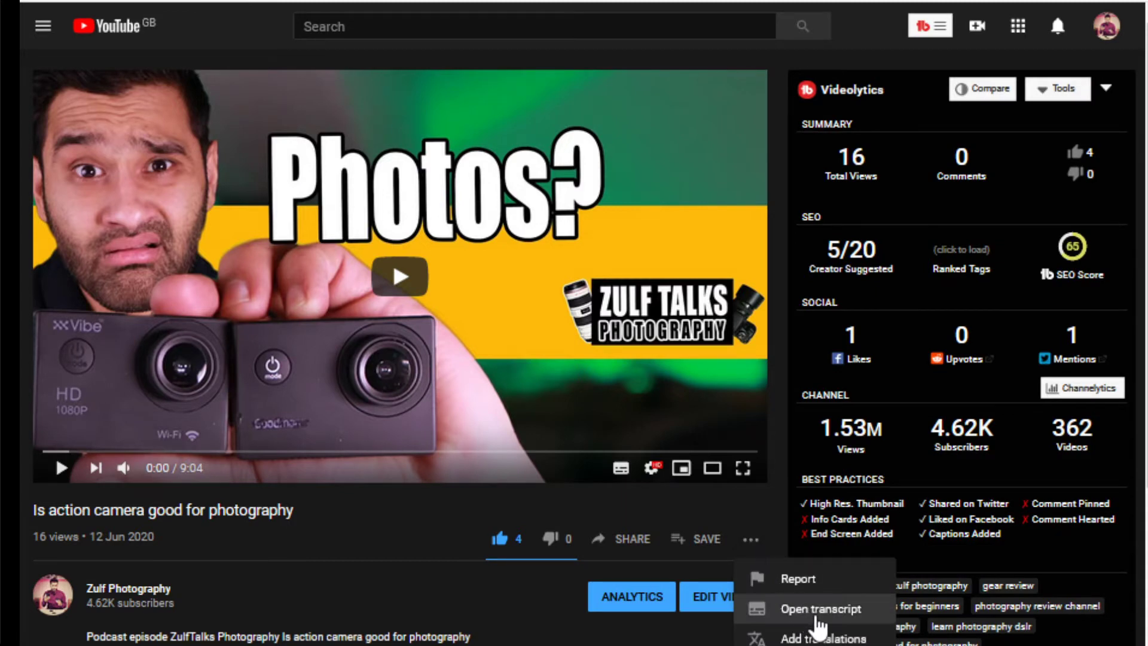
pyautogui.click(805, 612)
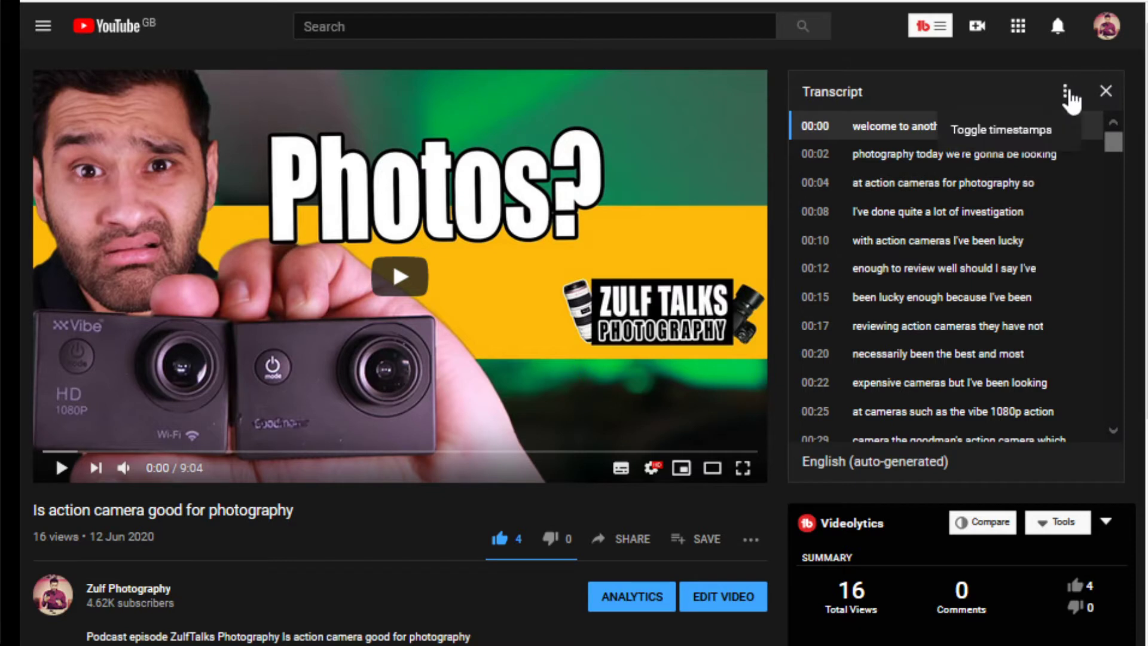
pyautogui.click(980, 138)
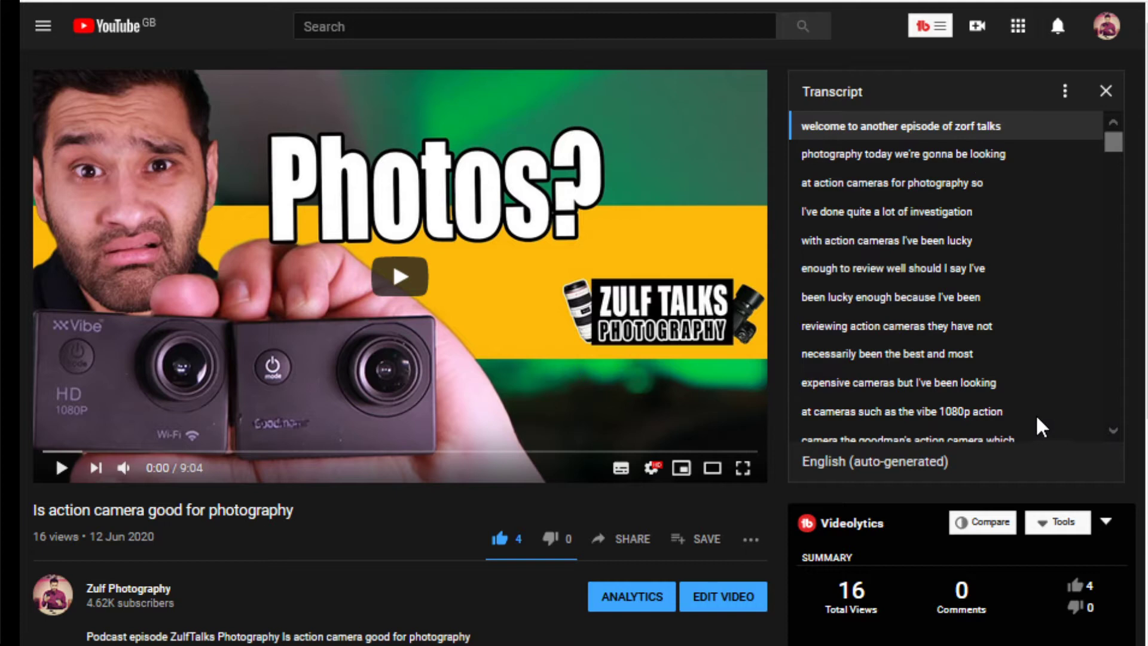
# Select the transcript text from 'welcome to another episode' through 'carry around'
pyautogui.scroll(-1, 1038, 419)
pyautogui.scroll(-3, 1032, 410)
pyautogui.tripleClick(1012, 402)
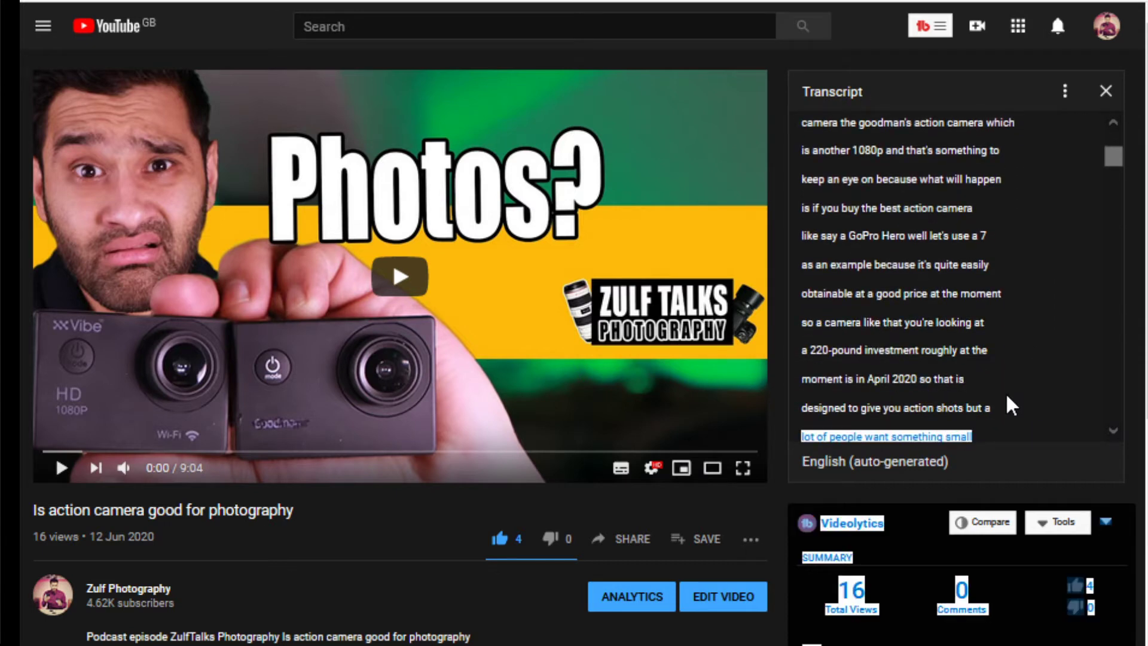
pyautogui.click(953, 268)
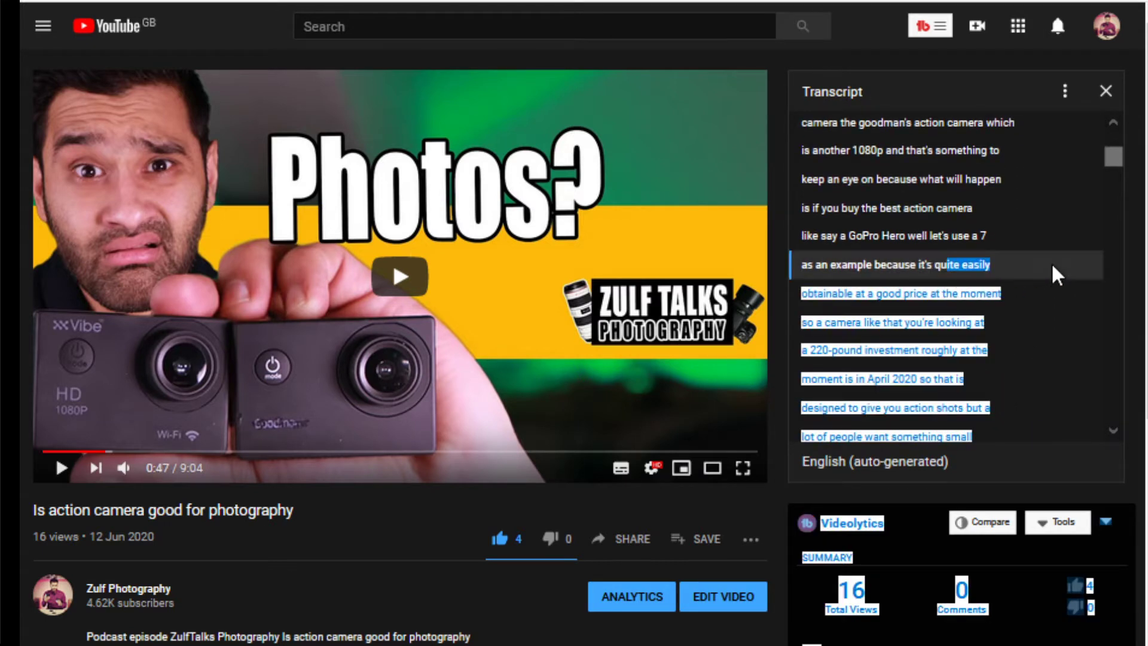
pyautogui.moveTo(802, 129); pyautogui.dragTo(1027, 306)
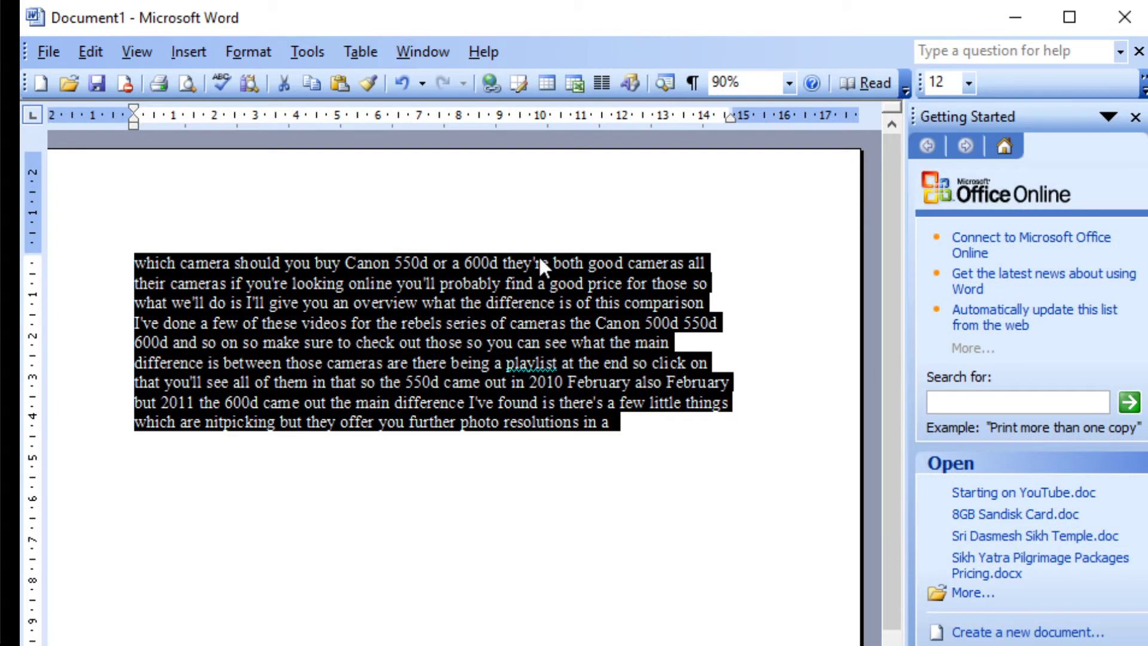
# Paste the transcript into Word and replace every ^p paragraph mark with nothing, removing 25 line breaks
pyautogui.hotkey('ctrl', 'v')
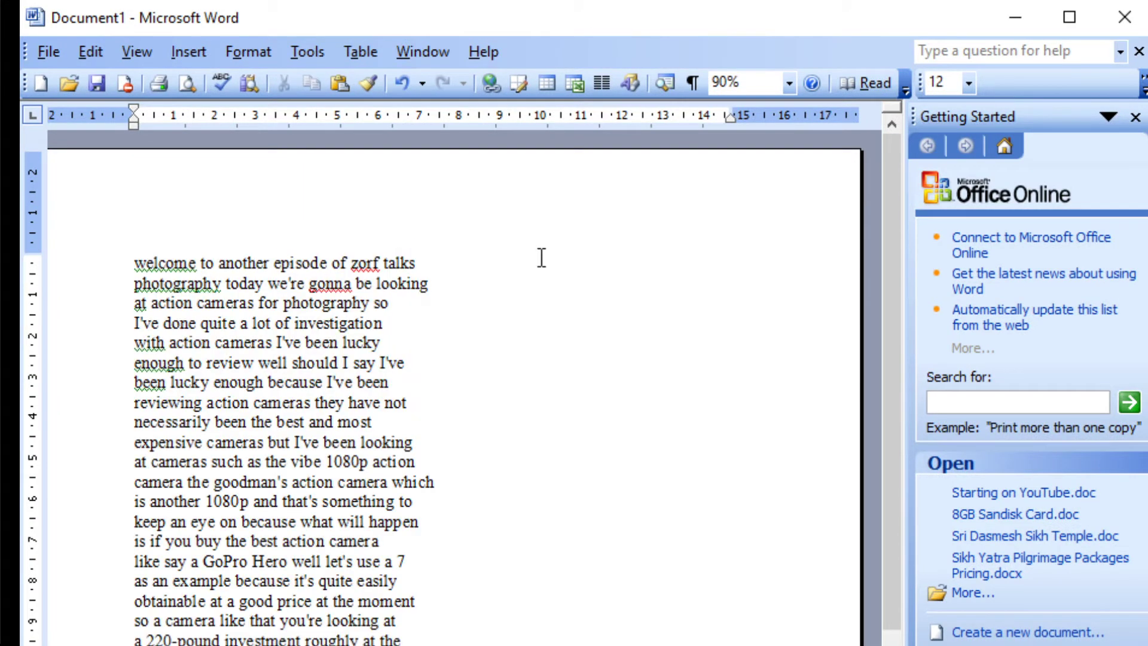
pyautogui.hotkey('ctrl', 'a')
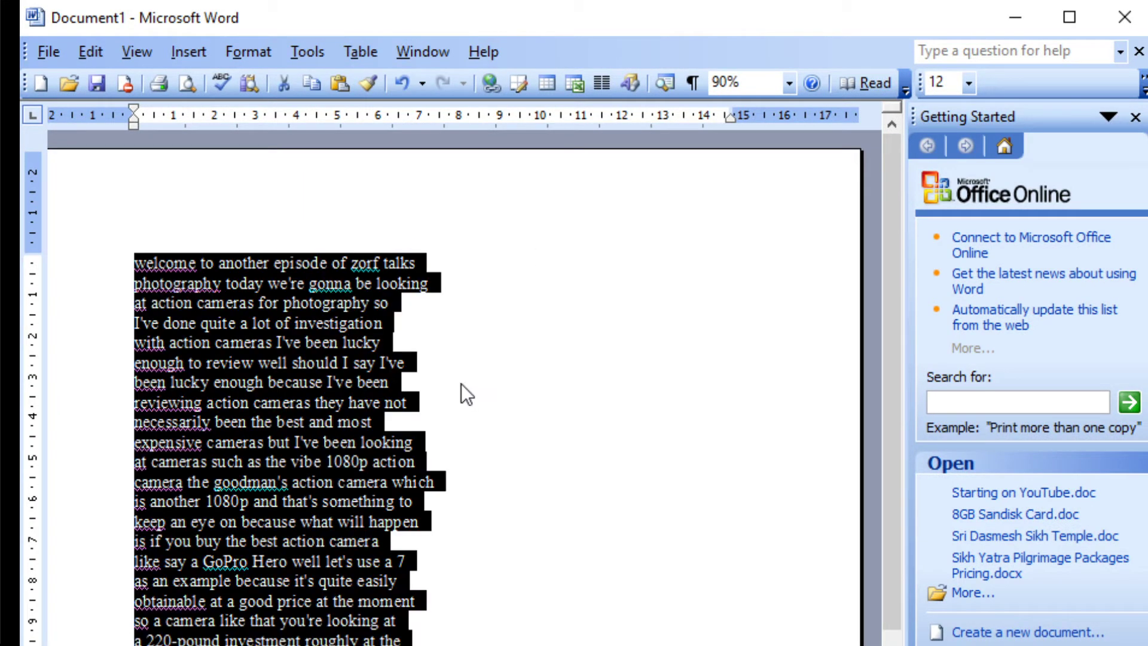
pyautogui.hotkey('ctrl', 'f')
pyautogui.moveTo(181, 381); pyautogui.dragTo(893, 241)
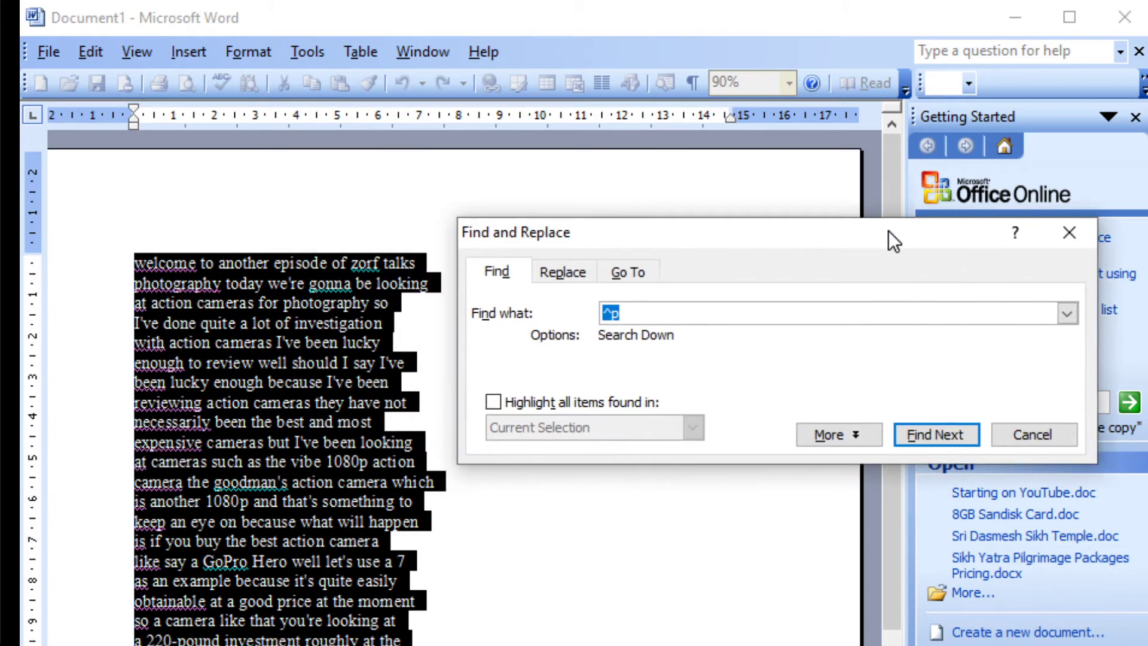
pyautogui.click(736, 310)
pyautogui.click(562, 269)
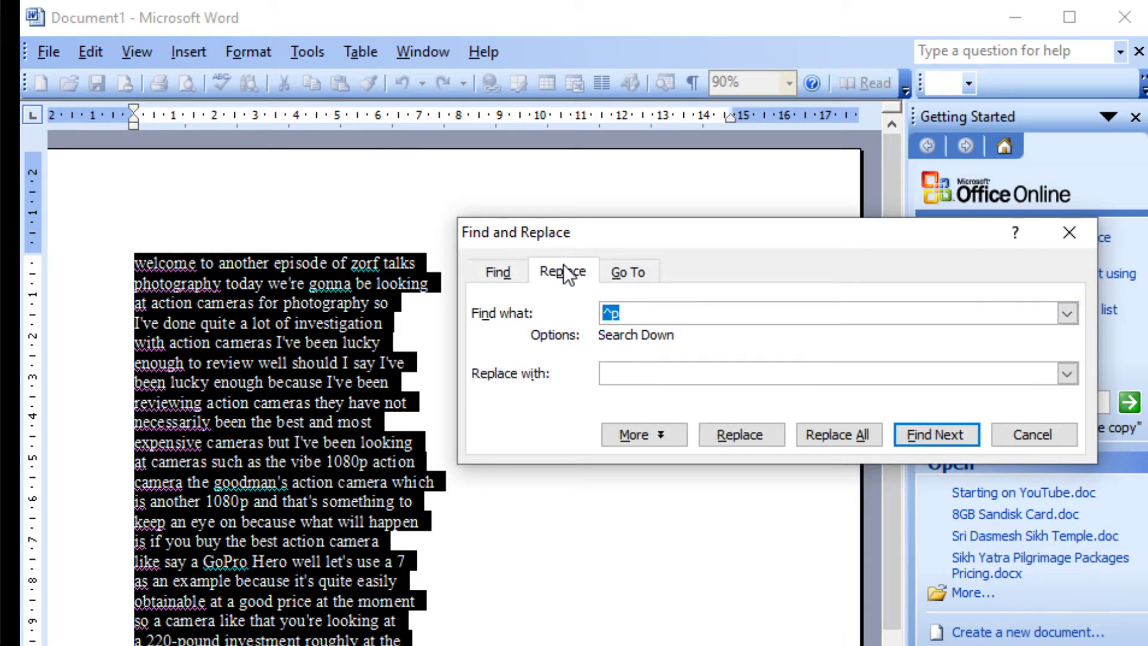
pyautogui.click(817, 432)
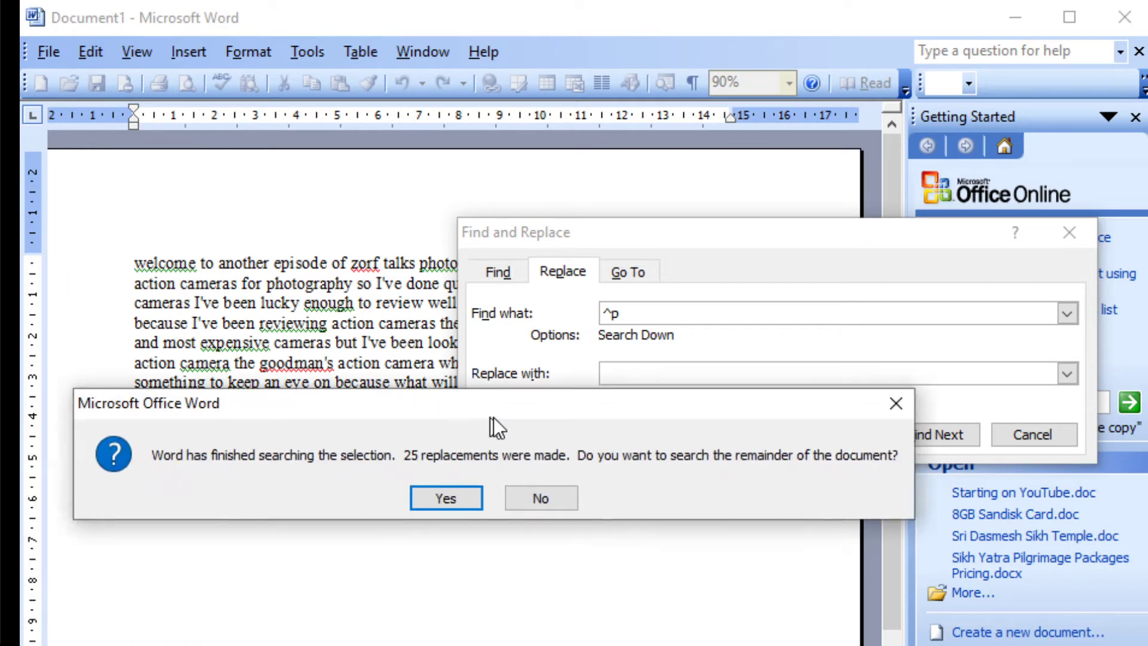
pyautogui.click(433, 507)
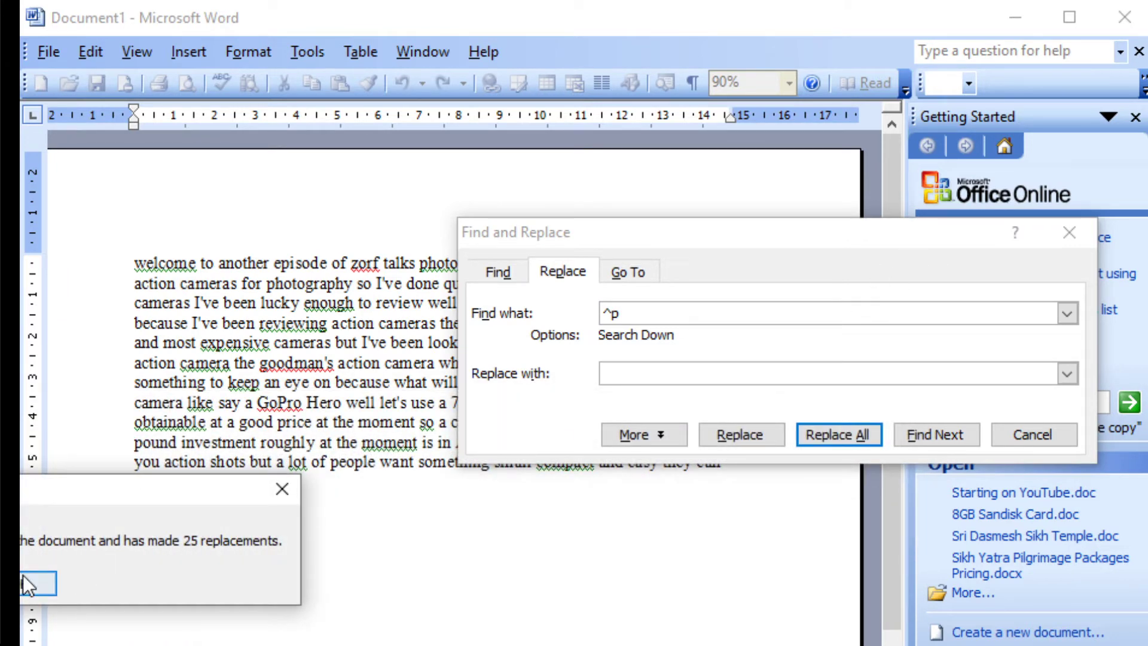
pyautogui.click(24, 580)
pyautogui.click(1069, 232)
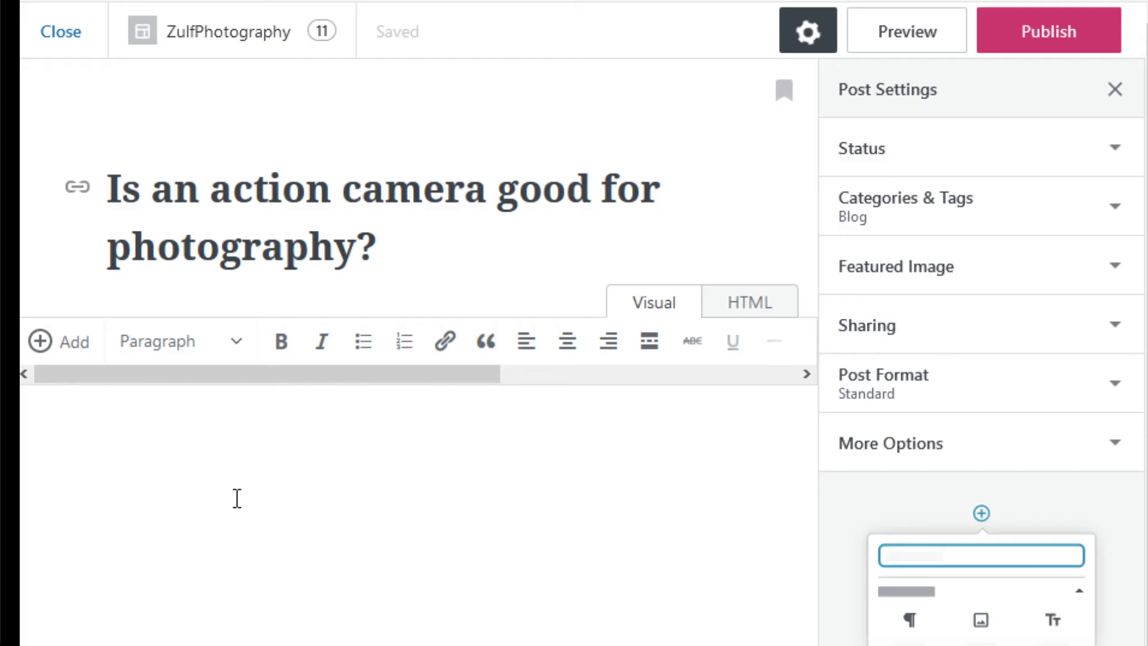
# Paste the joined transcript into the post body, capitalise 'Welcome' and correct the show name's spelling
pyautogui.hotkey('ctrl', 'v')
pyautogui.click(61, 421)
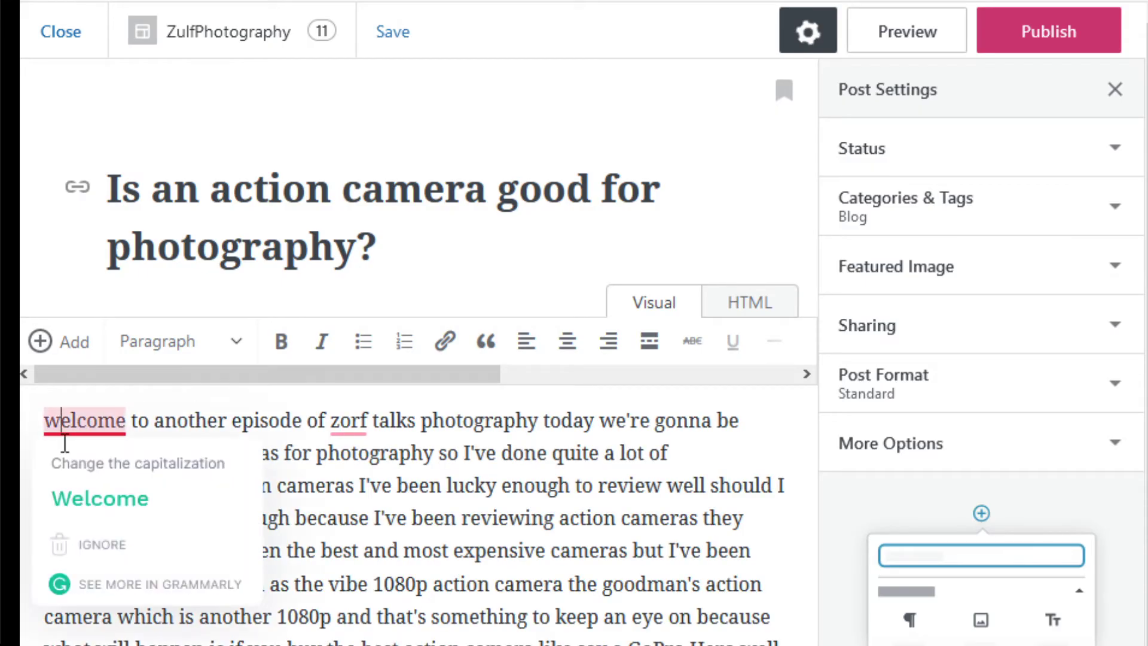
pyautogui.click(100, 498)
pyautogui.click(353, 421)
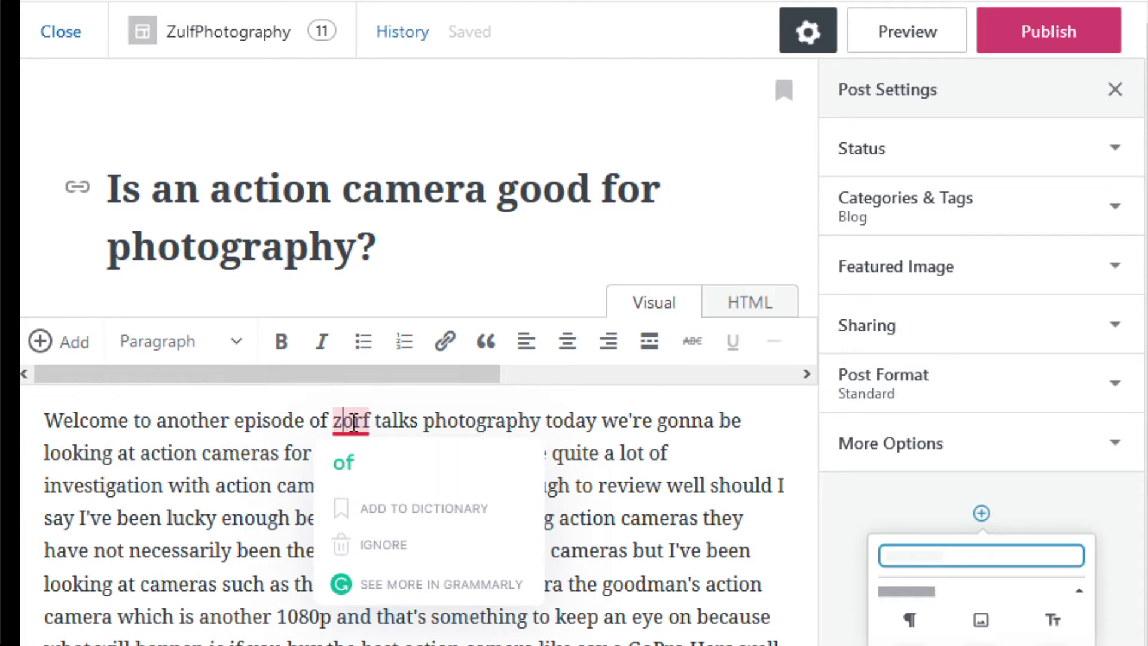
pyautogui.press('Delete')
pyautogui.write('ukl')
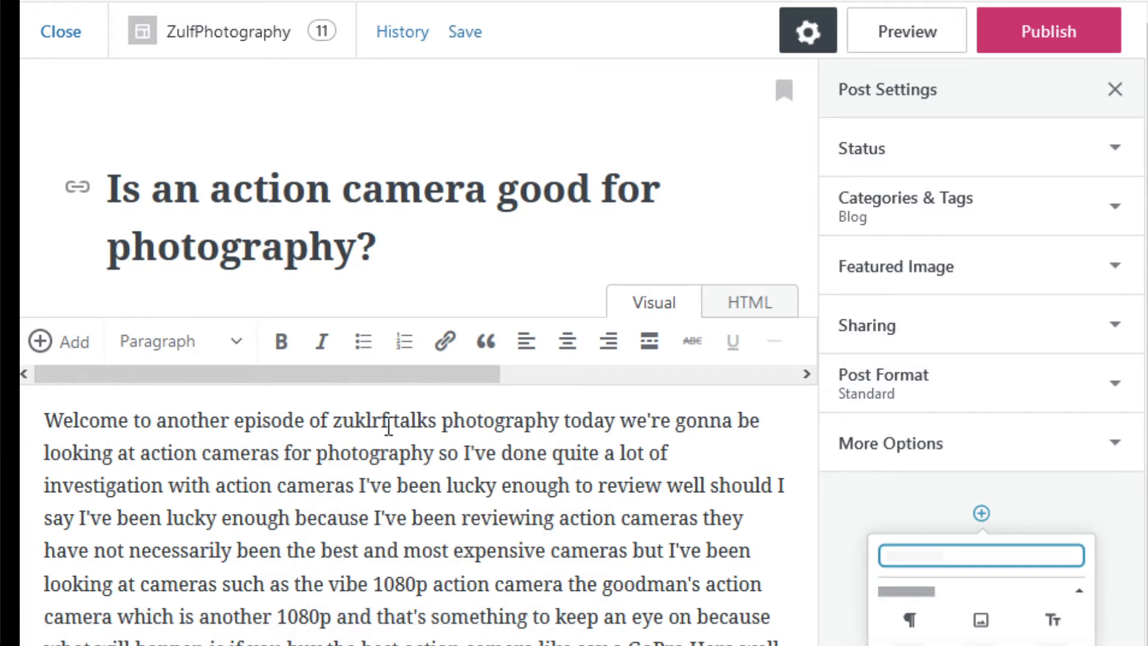
pyautogui.press('BackSpace')
pyautogui.press('BackSpace')
pyautogui.press('Delete')
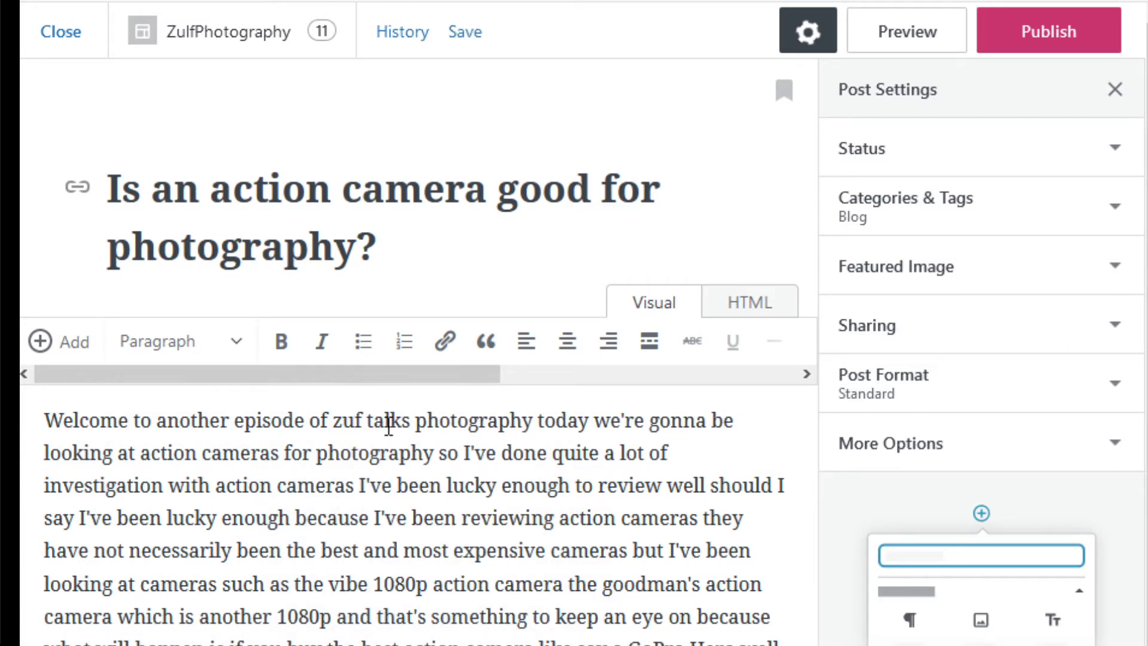
pyautogui.write('l')
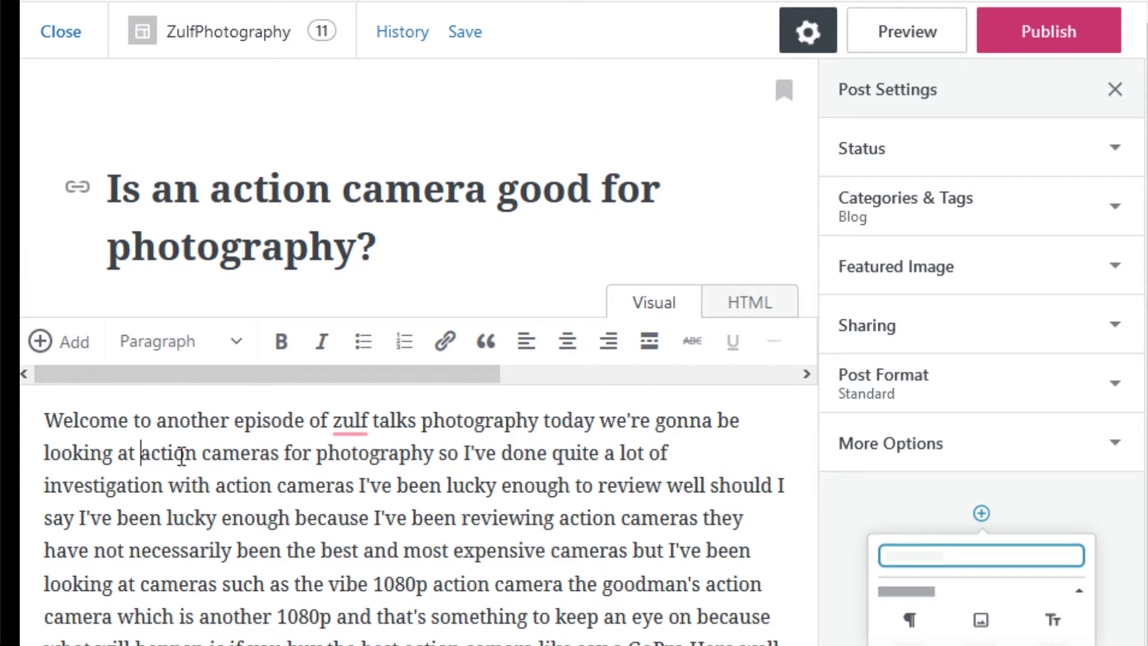
# Insert 'an', end the first paragraph after 'photography.' and delete the leftover 'so'
pyautogui.write('an')
pyautogui.click(469, 453)
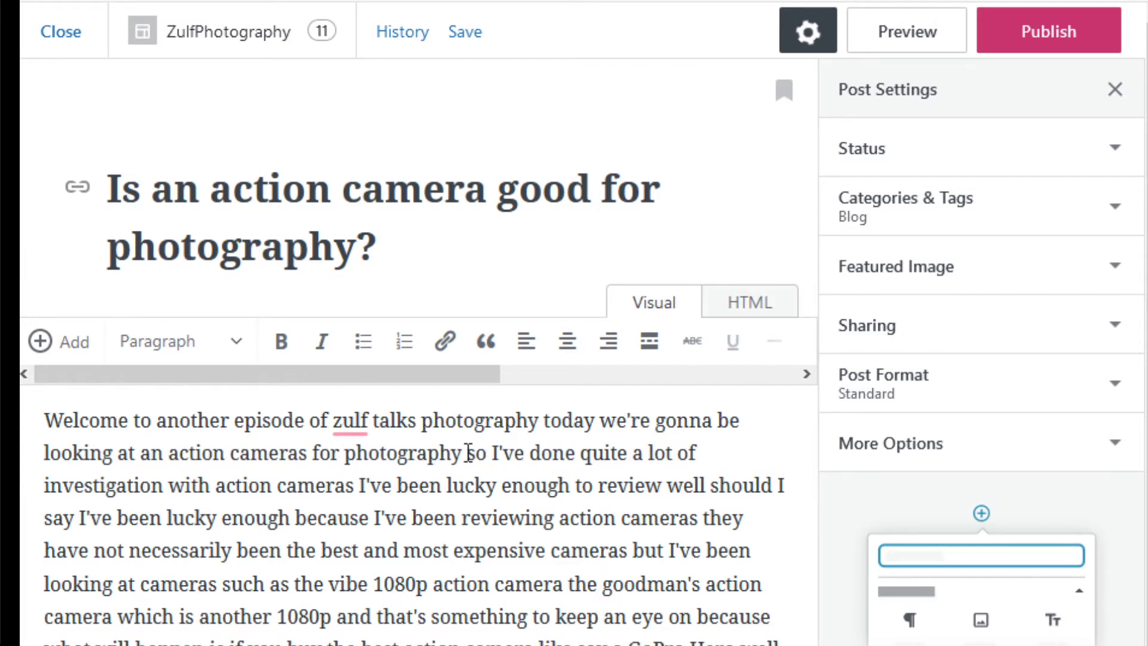
pyautogui.write('.')
pyautogui.press('Return')
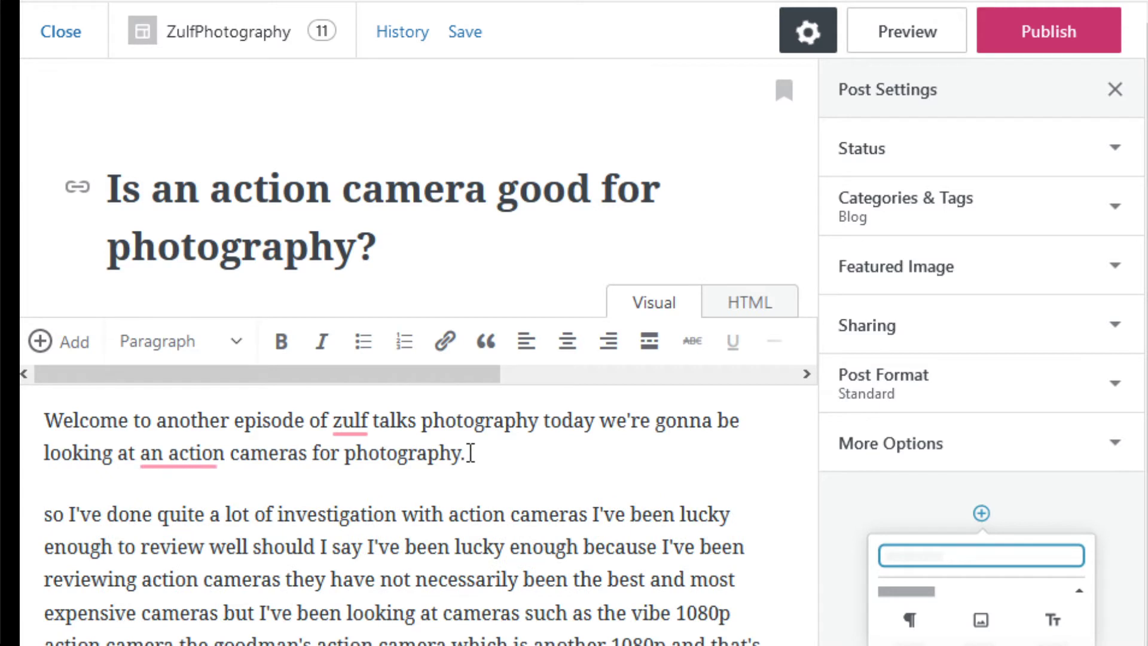
pyautogui.press('Delete')
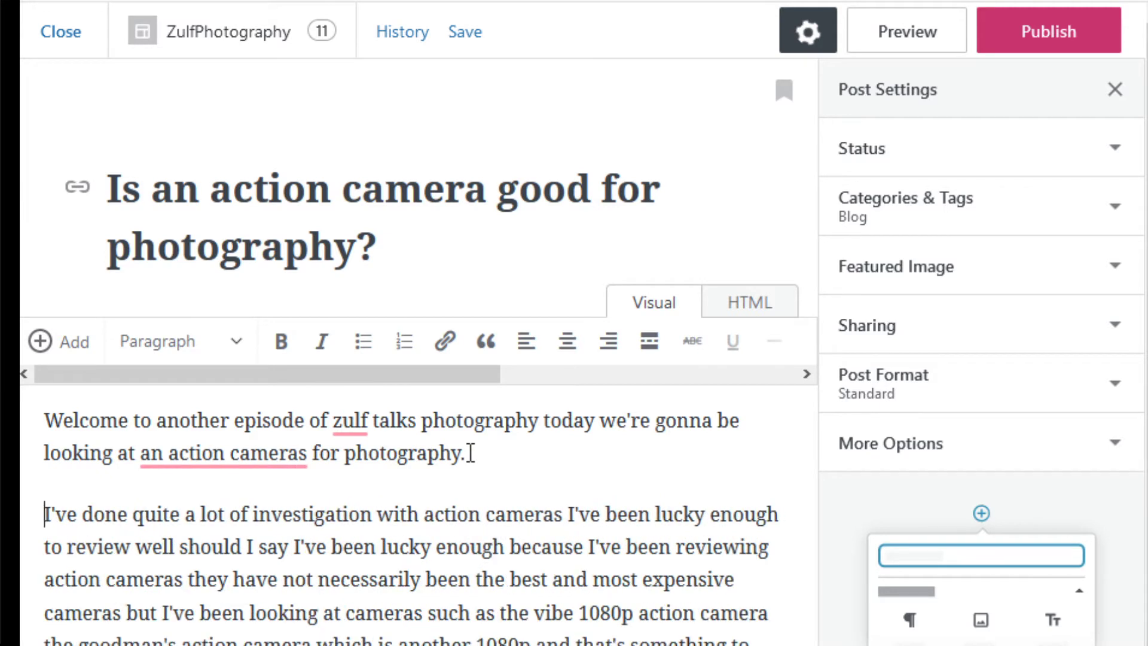
pyautogui.press('Delete')
# Capitalise 'Zulf', accept the 'an action camera' fix, add a comma after 'review' and change 'they' to 'that'
pyautogui.moveTo(351, 426)
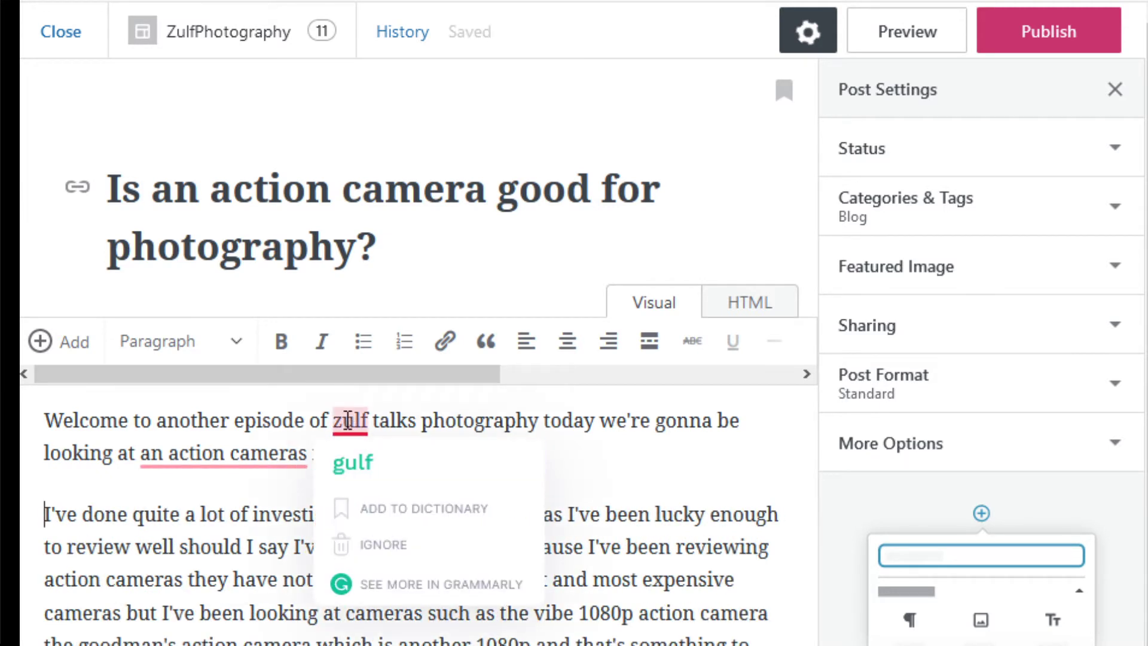
pyautogui.press('BackSpace')
pyautogui.write('Z')
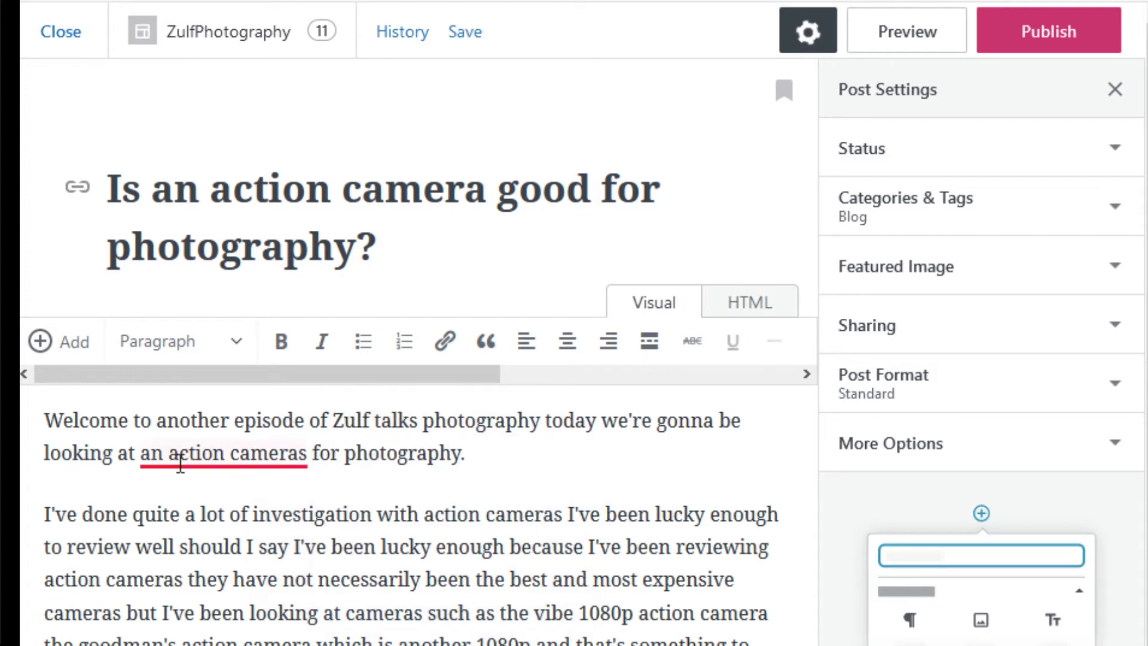
pyautogui.moveTo(179, 457)
pyautogui.click(190, 531)
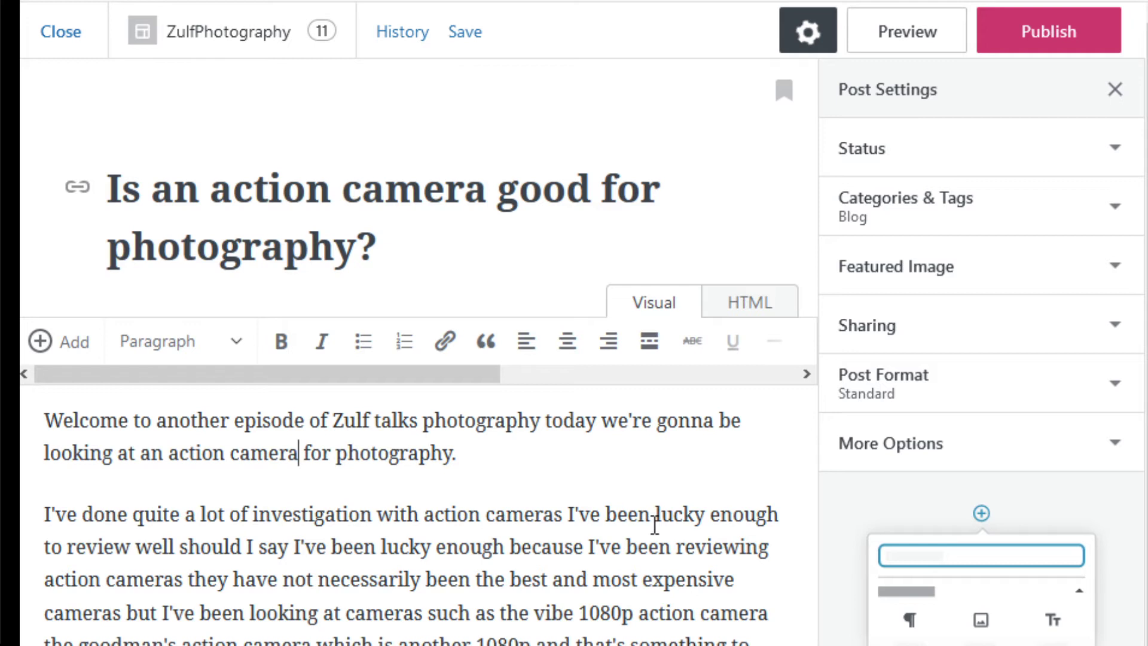
pyautogui.click(137, 545)
pyautogui.write(',')
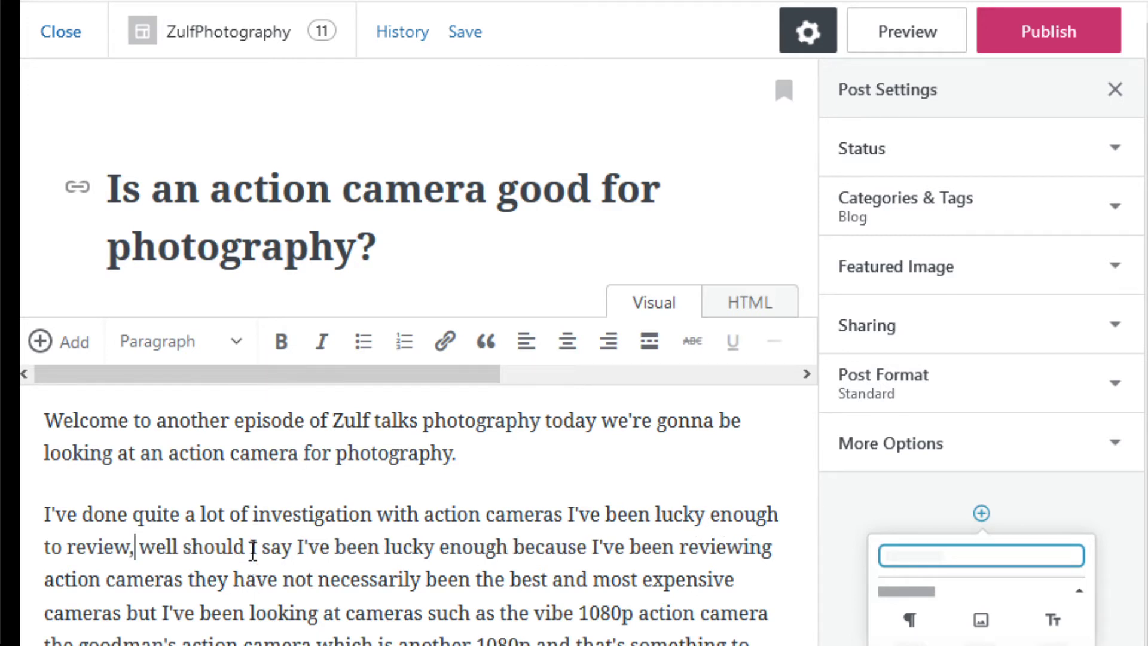
pyautogui.click(228, 579)
pyautogui.press('BackSpace')
pyautogui.press('BackSpace')
pyautogui.write('at')
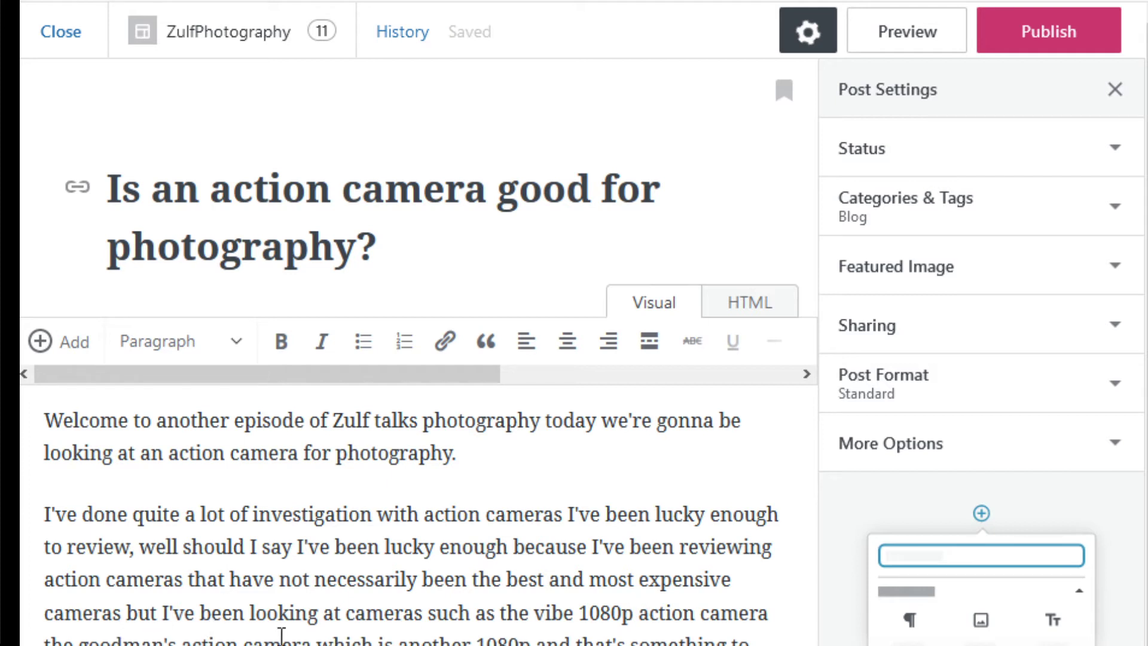
# End the second paragraph after '1080p.' and delete the remaining trailing text
pyautogui.scroll(-1, 362, 626)
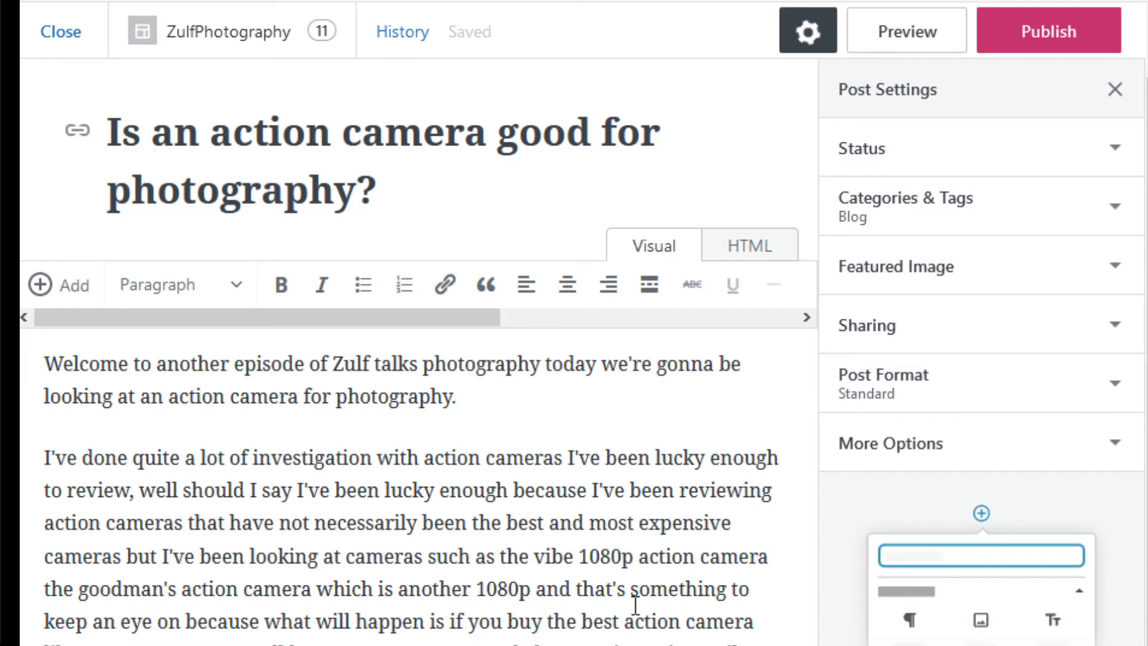
pyautogui.write('.')
pyautogui.press('Return')
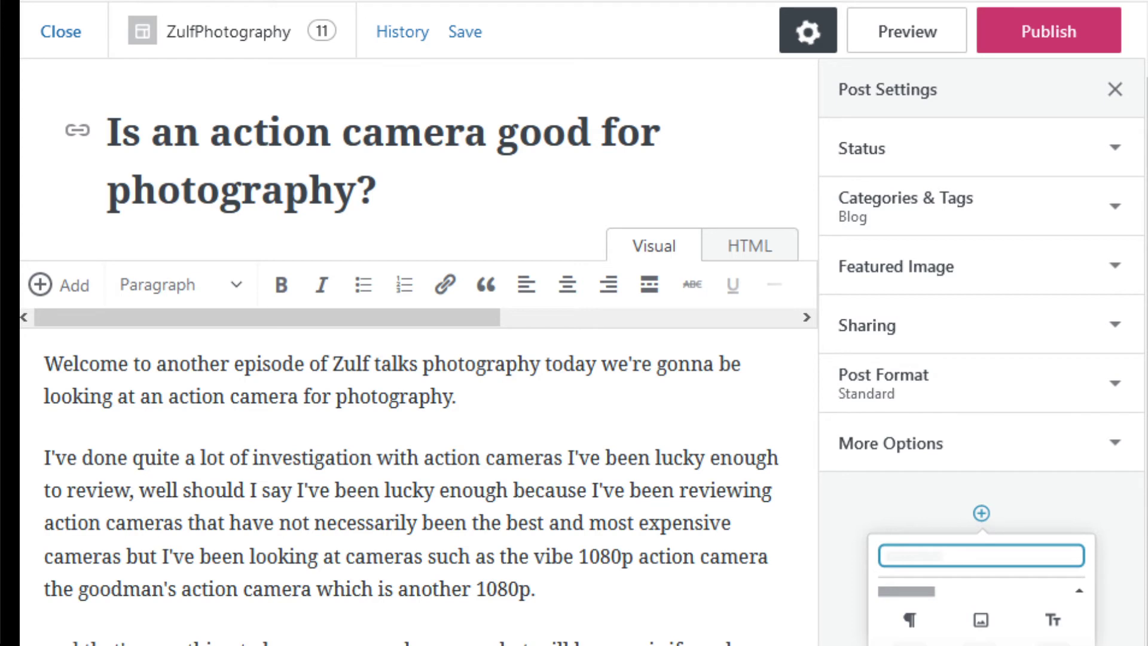
pyautogui.tripleClick(24, 642)
pyautogui.press('BackSpace')
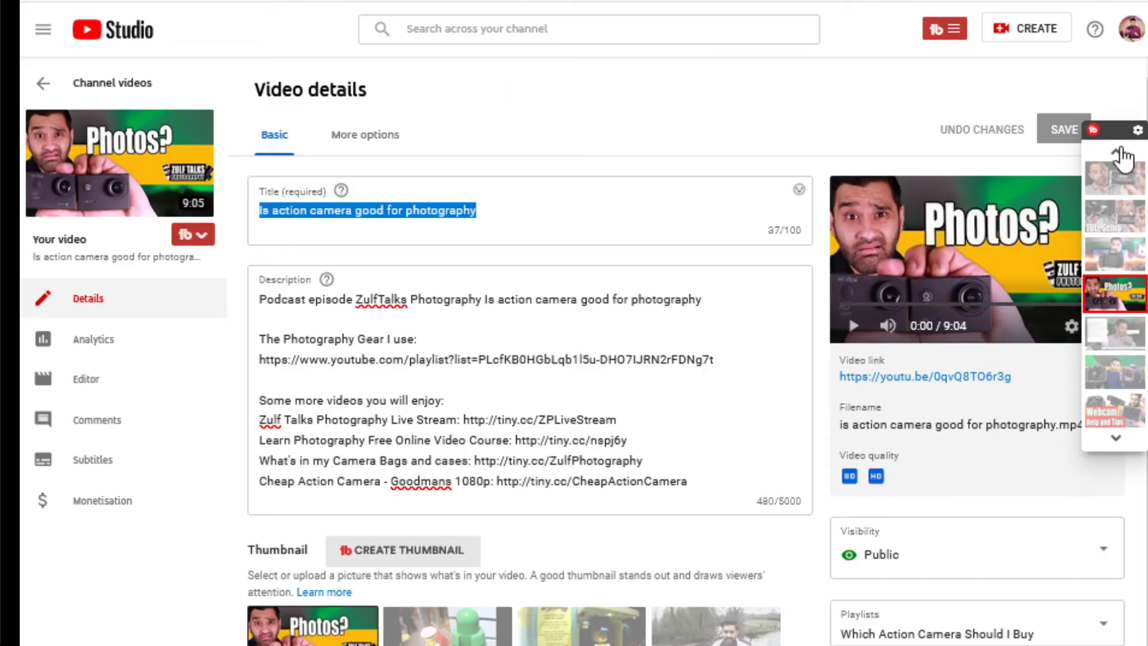
pyautogui.click(1124, 157)
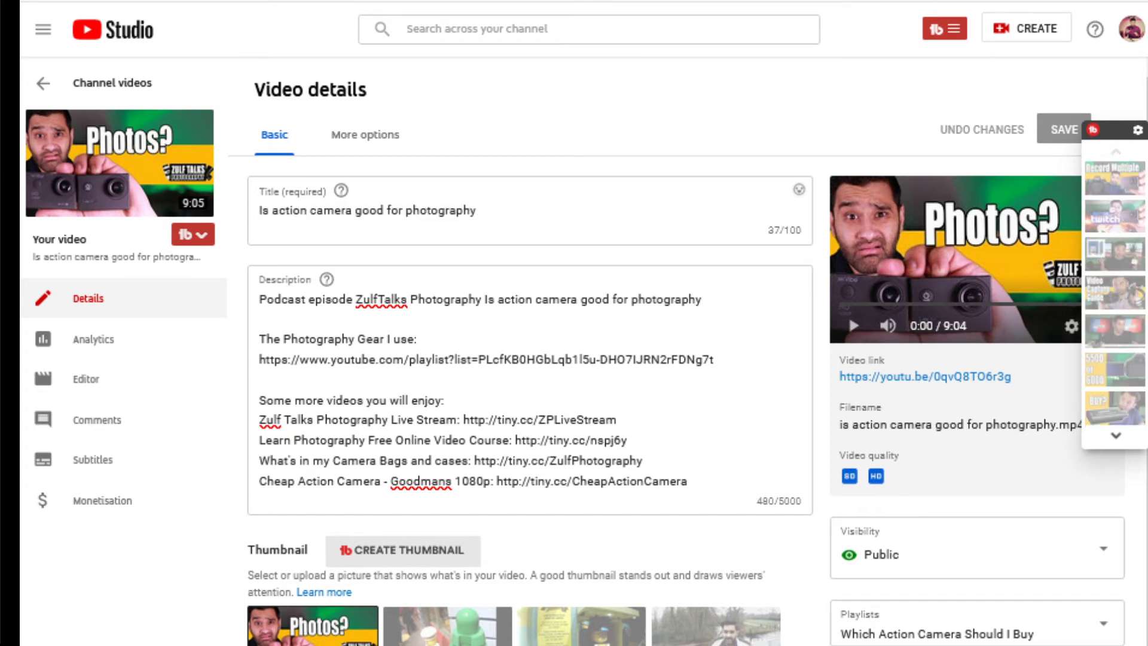
pyautogui.hscroll(1, 948, 411)
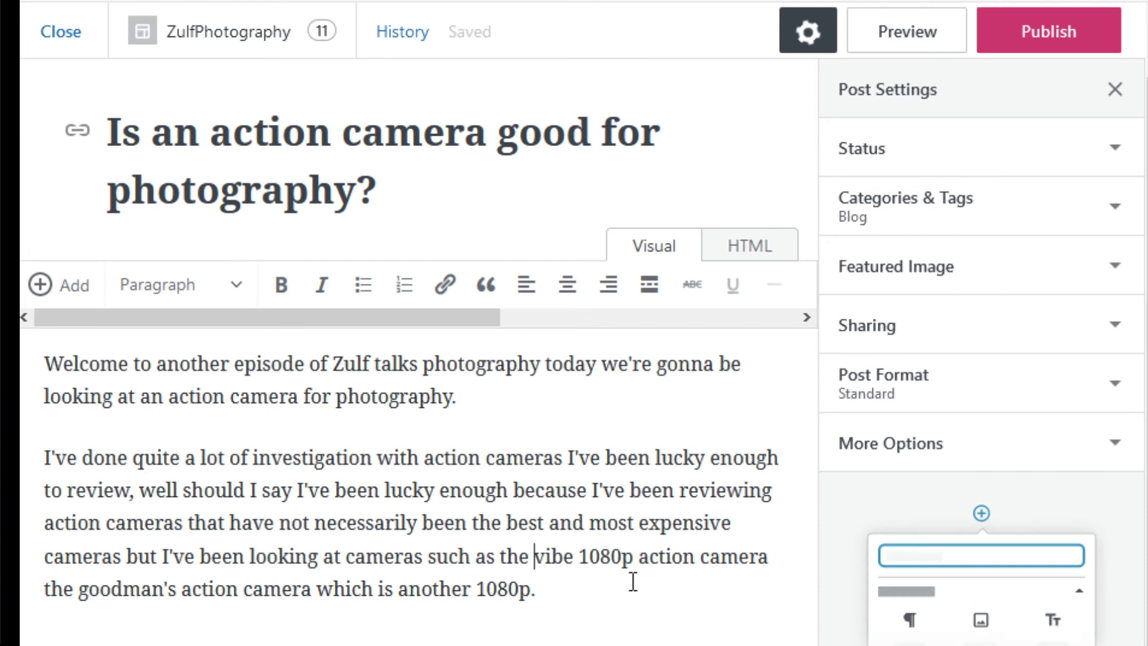
# Append 'See more here' to the second paragraph and embed the YouTube video link below it
pyautogui.write('See')
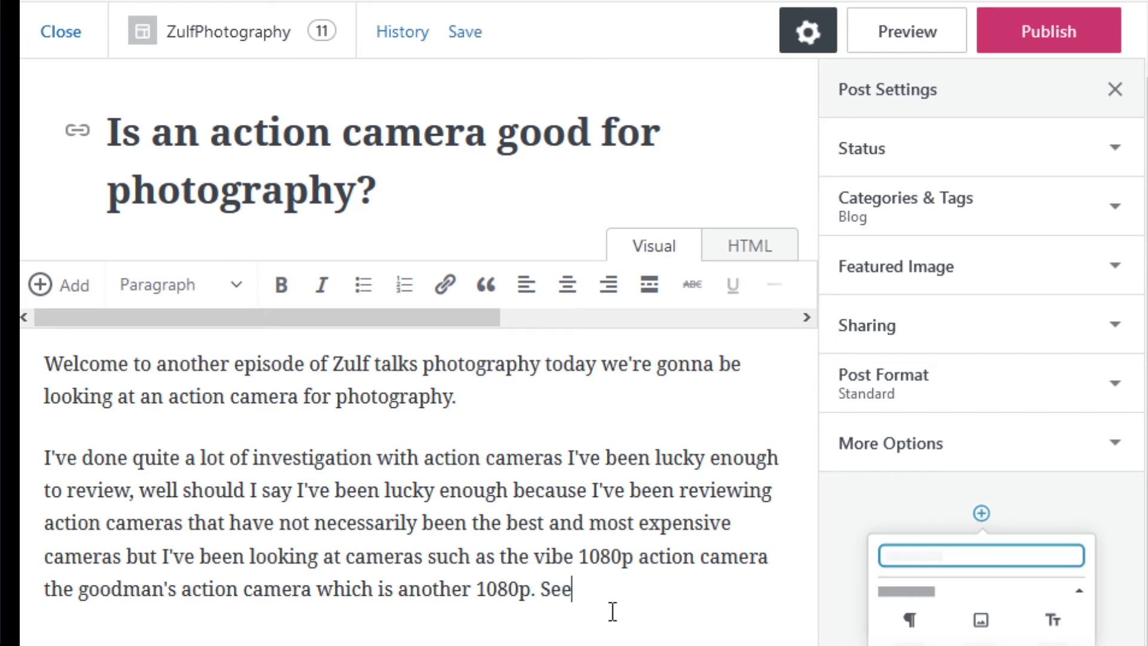
pyautogui.write(' more here')
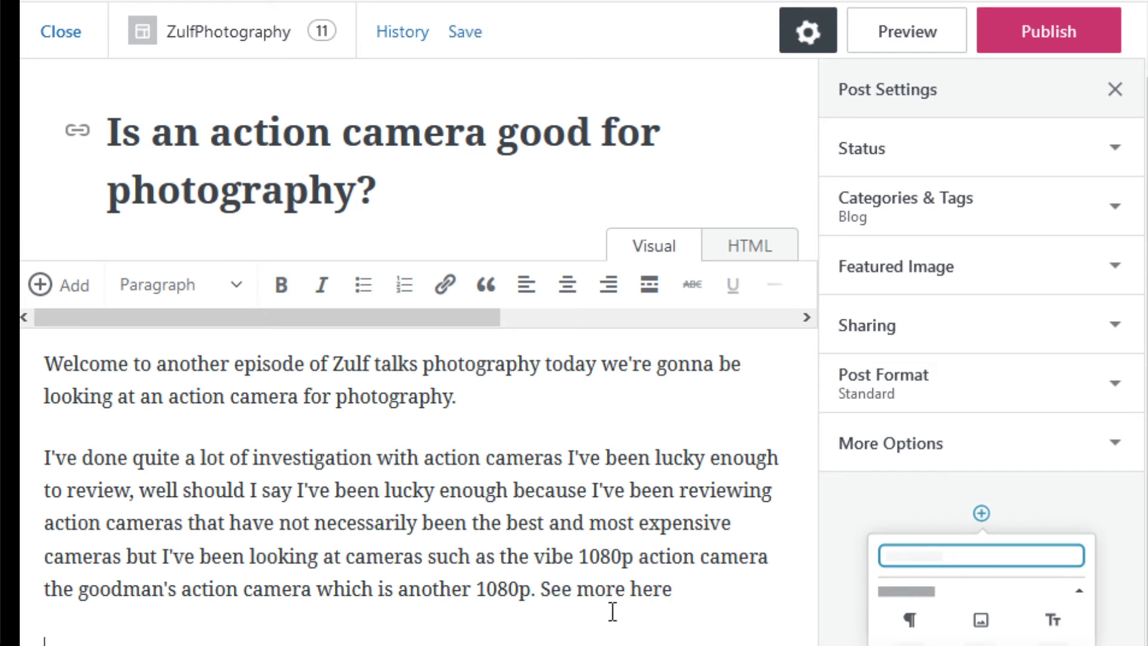
pyautogui.hotkey('ctrl', 'v')
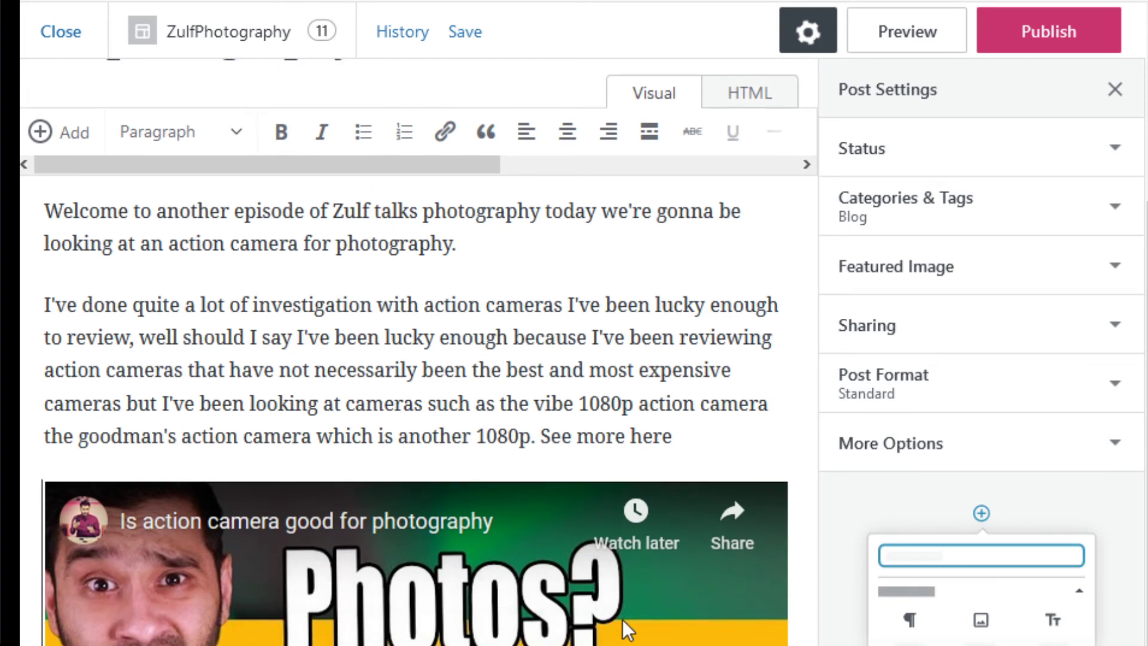
pyautogui.click(983, 274)
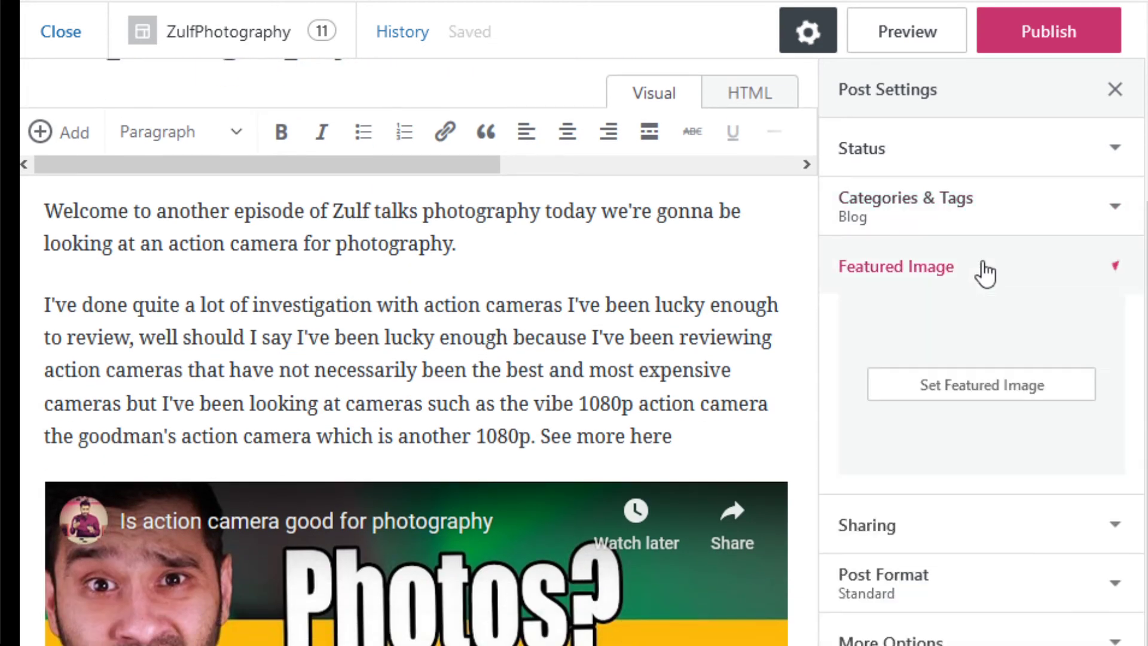
# Open the media library and locate the Cheap Action cover in File Explorer's '2018 old' folder
pyautogui.click(955, 384)
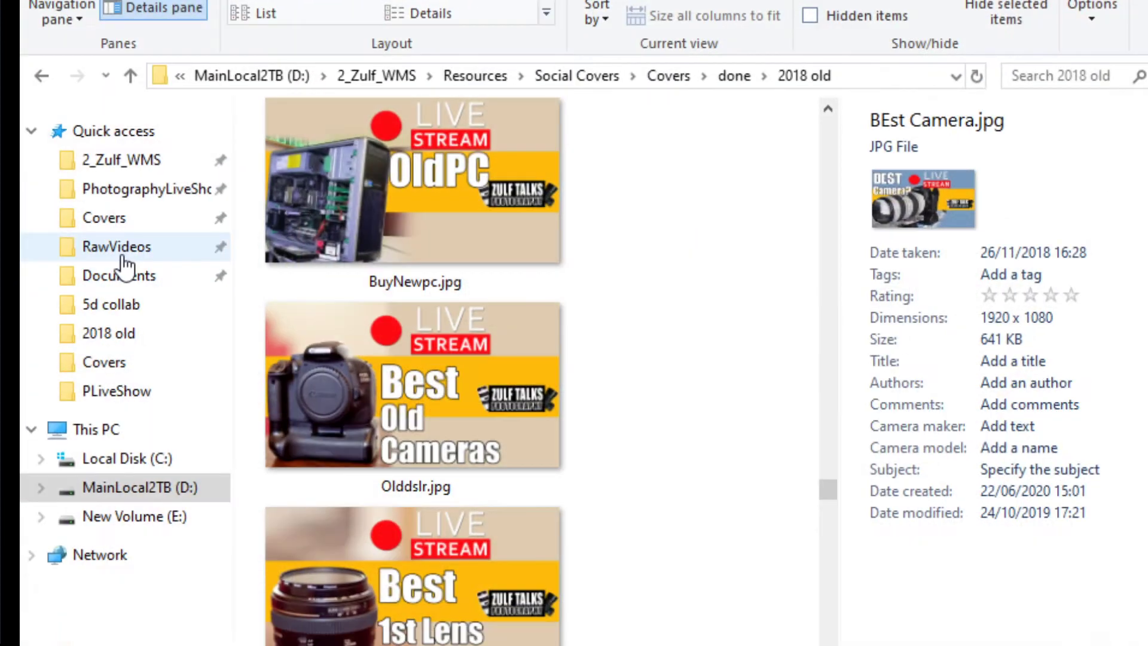
pyautogui.moveTo(830, 485); pyautogui.dragTo(860, 287)
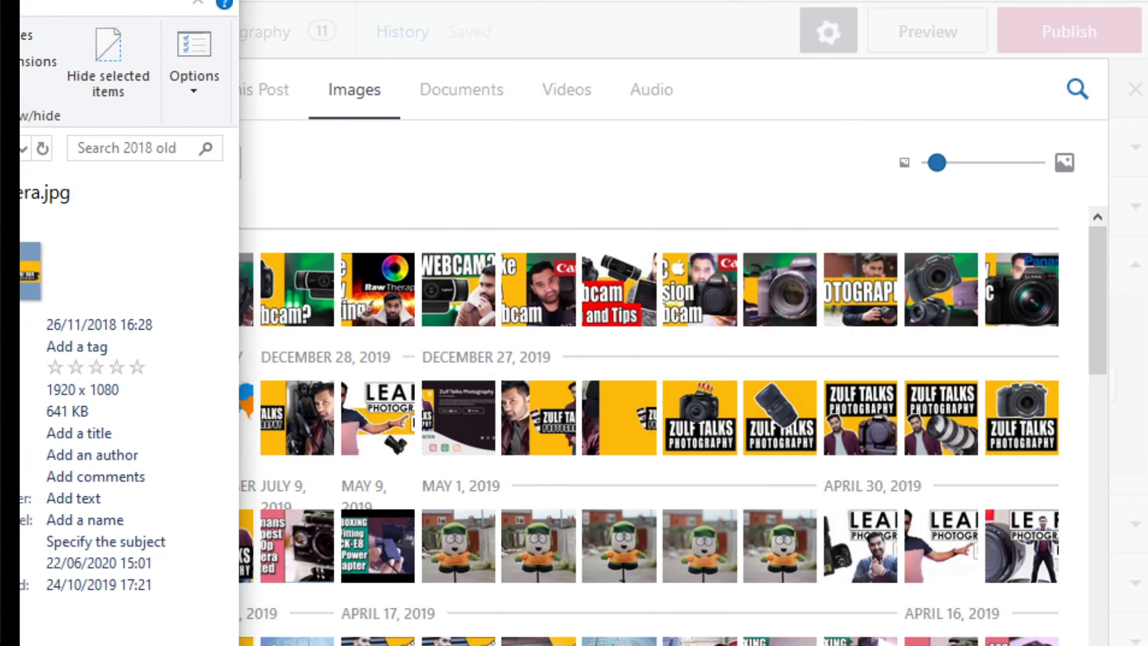
pyautogui.moveTo(413, 195); pyautogui.dragTo(1147, 262)
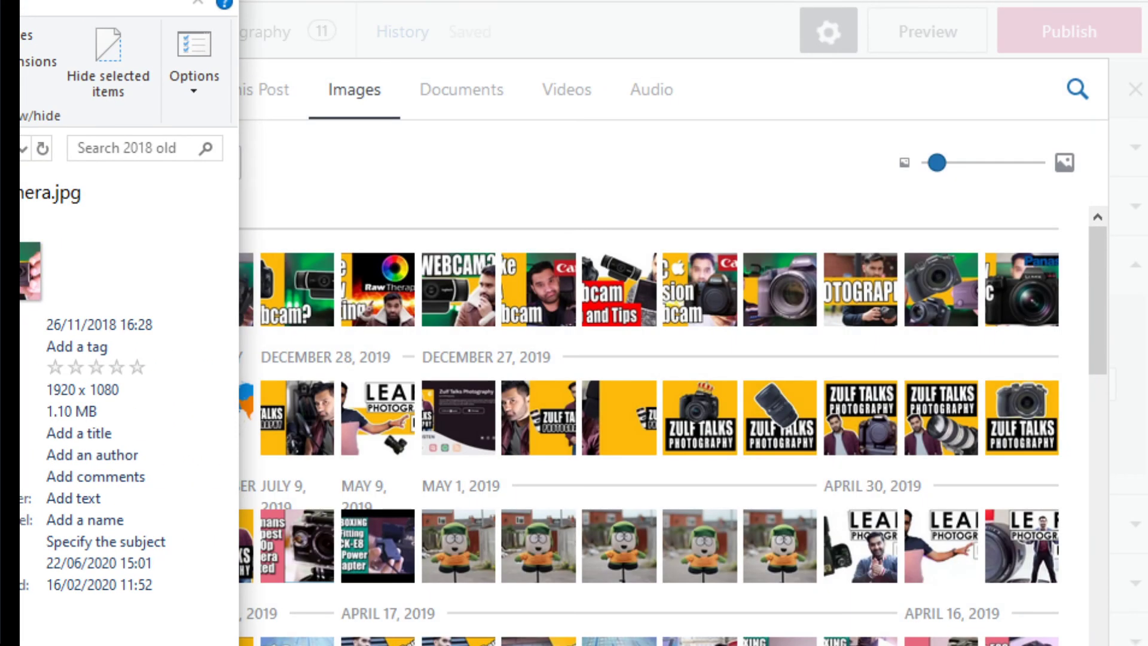
# Upload the Cheap Action cover into the media library as the post's featured image
pyautogui.moveTo(12, 269); pyautogui.dragTo(606, 365)
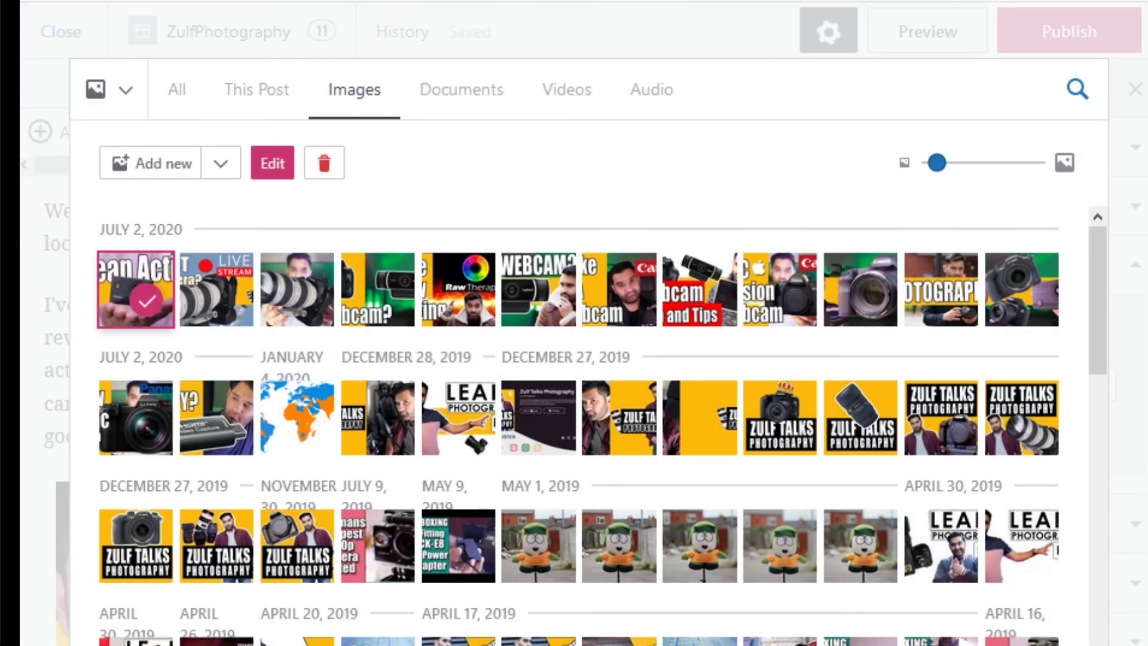
pyautogui.scroll(10, 751, 217)
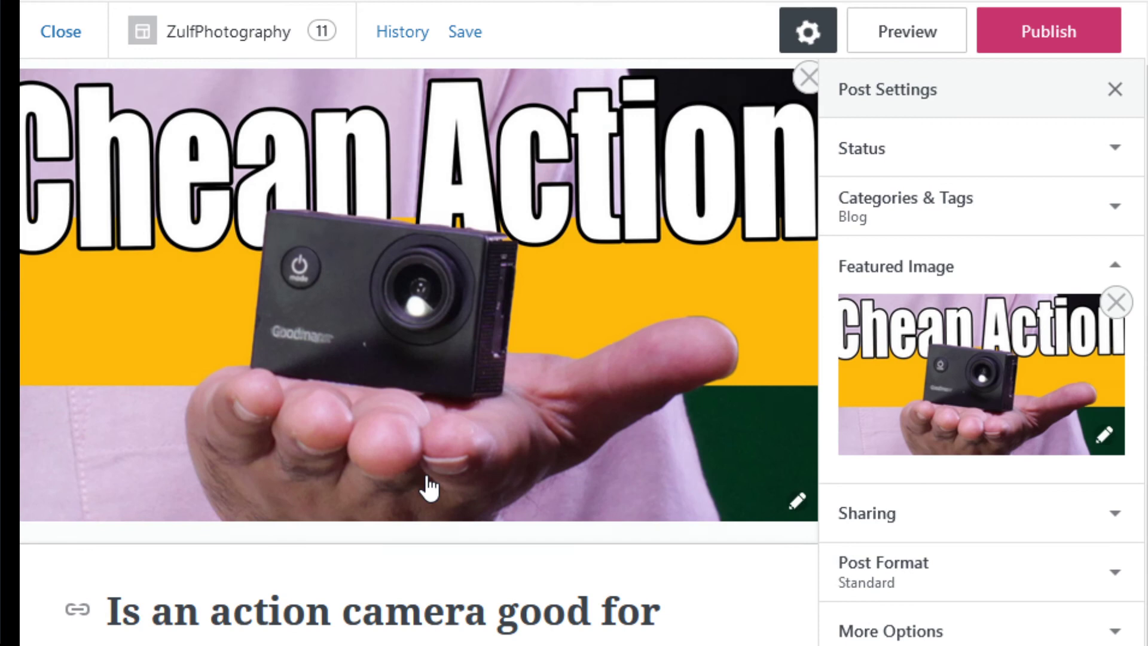
pyautogui.scroll(-10, 443, 538)
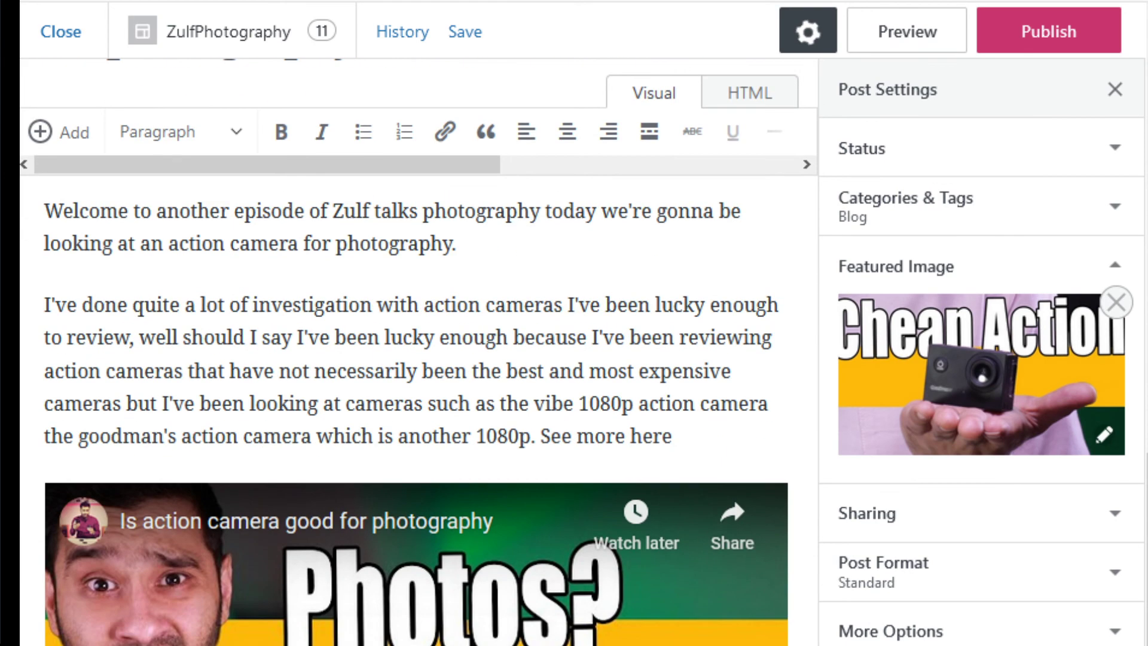
# Schedule the post with public visibility for Jul 20, 2020 at 12:37 PM
pyautogui.scroll(6, 418, 353)
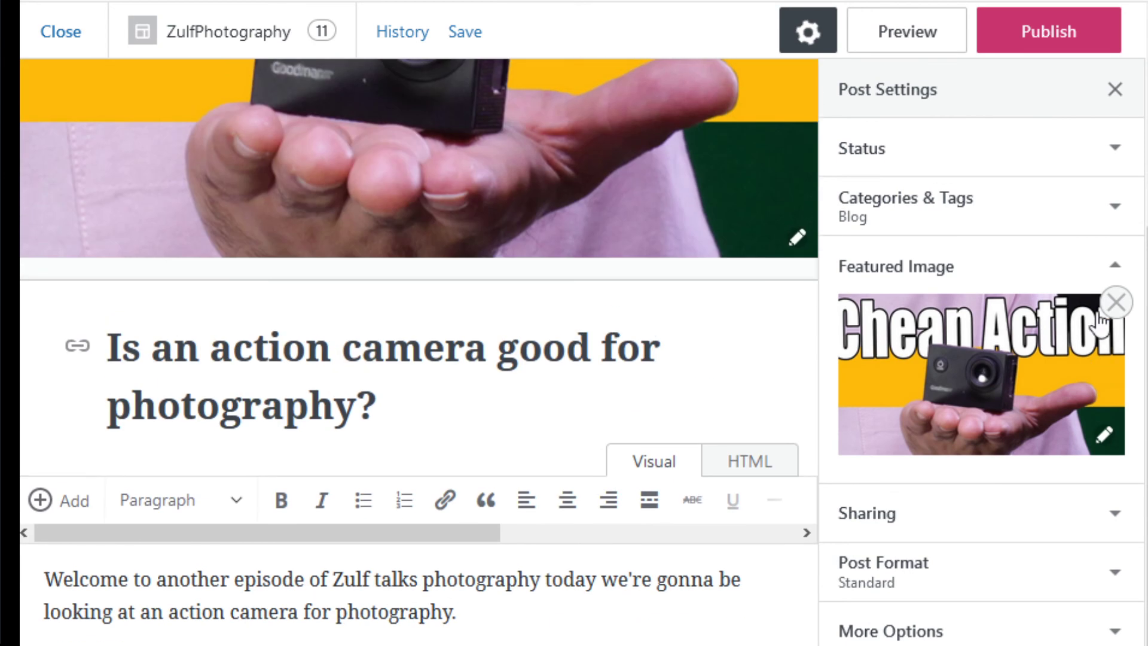
pyautogui.click(970, 143)
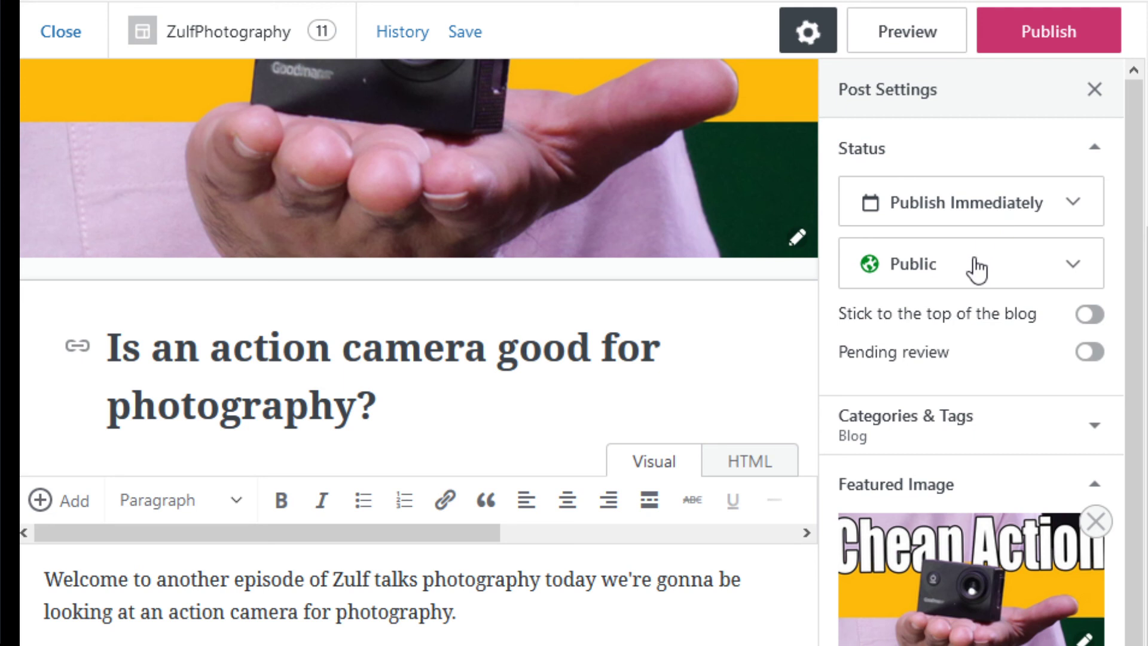
pyautogui.click(995, 208)
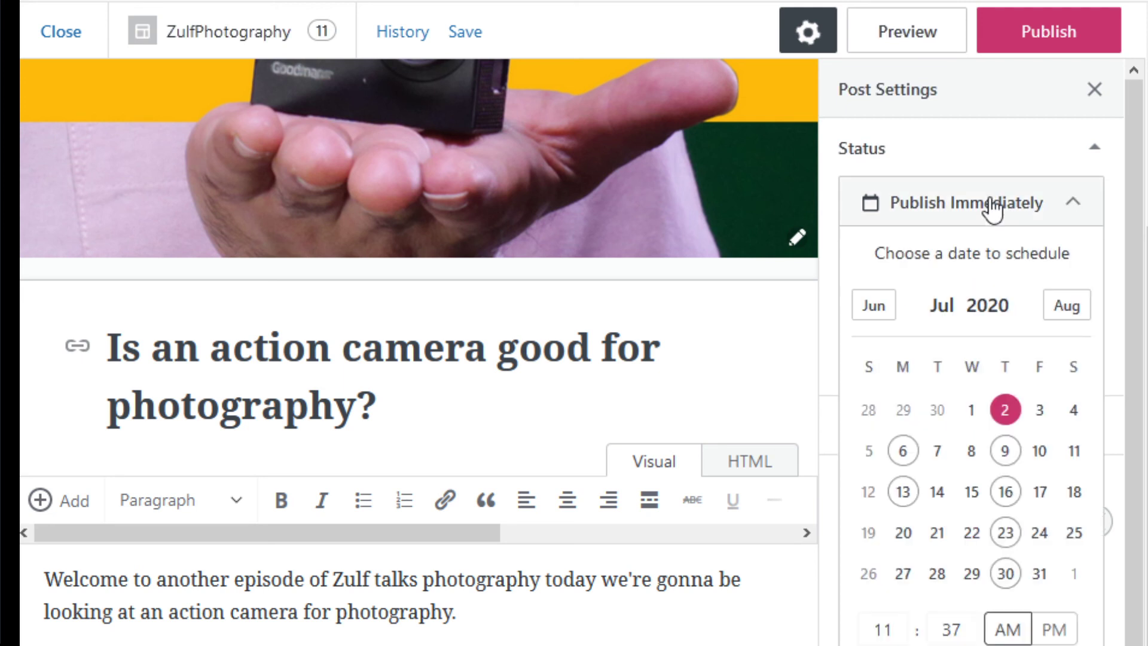
pyautogui.click(904, 541)
pyautogui.click(1020, 43)
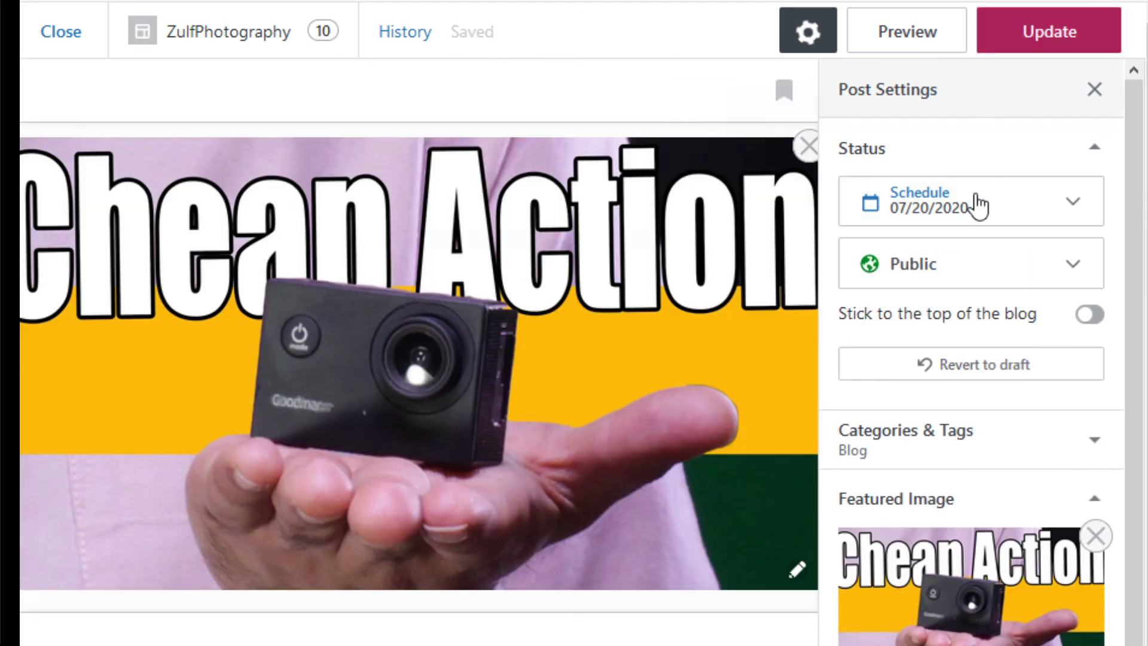
# Preview the scheduled post on desktop, scrolling through its title, featured image, text and video
pyautogui.click(907, 34)
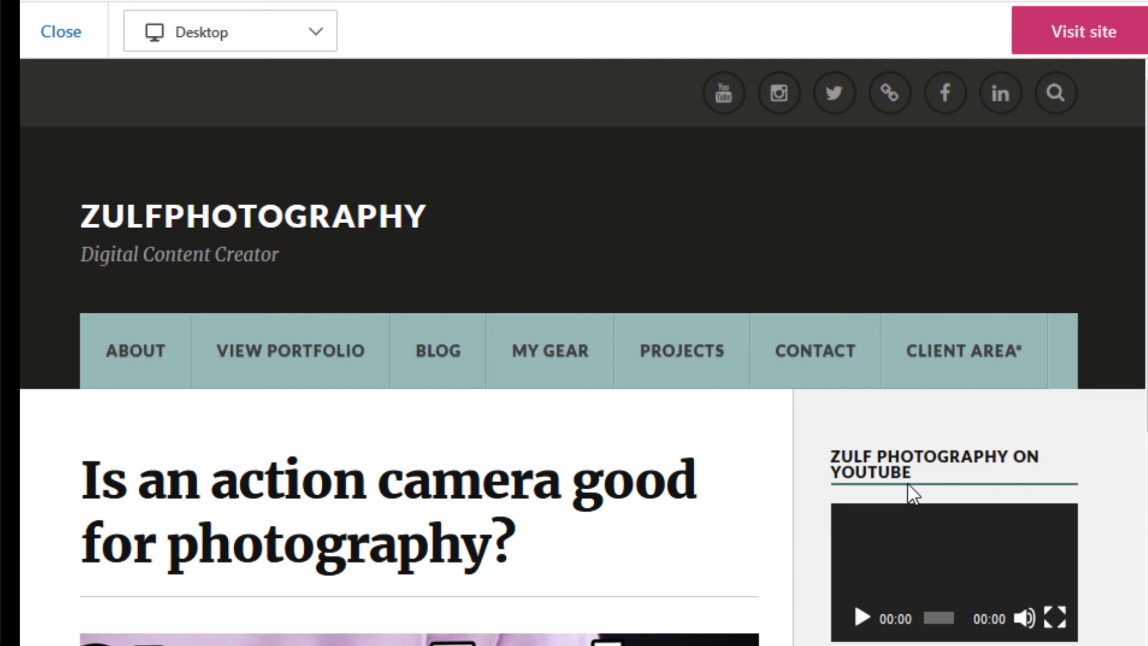
pyautogui.scroll(-4, 900, 493)
pyautogui.scroll(-10, 894, 486)
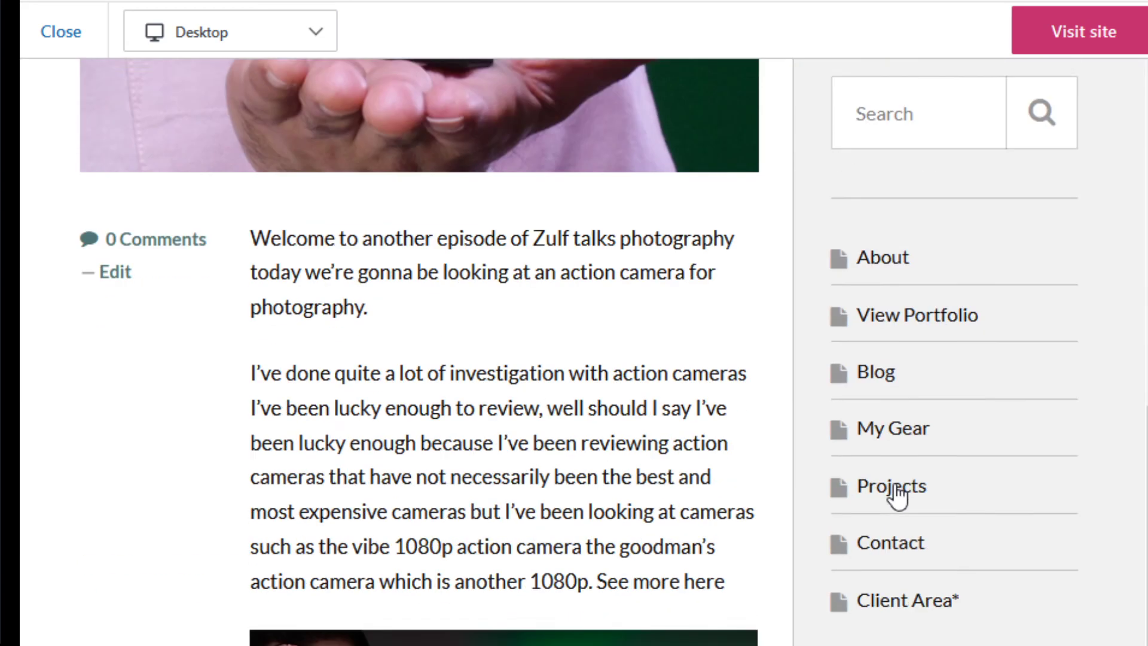
pyautogui.scroll(-10, 897, 492)
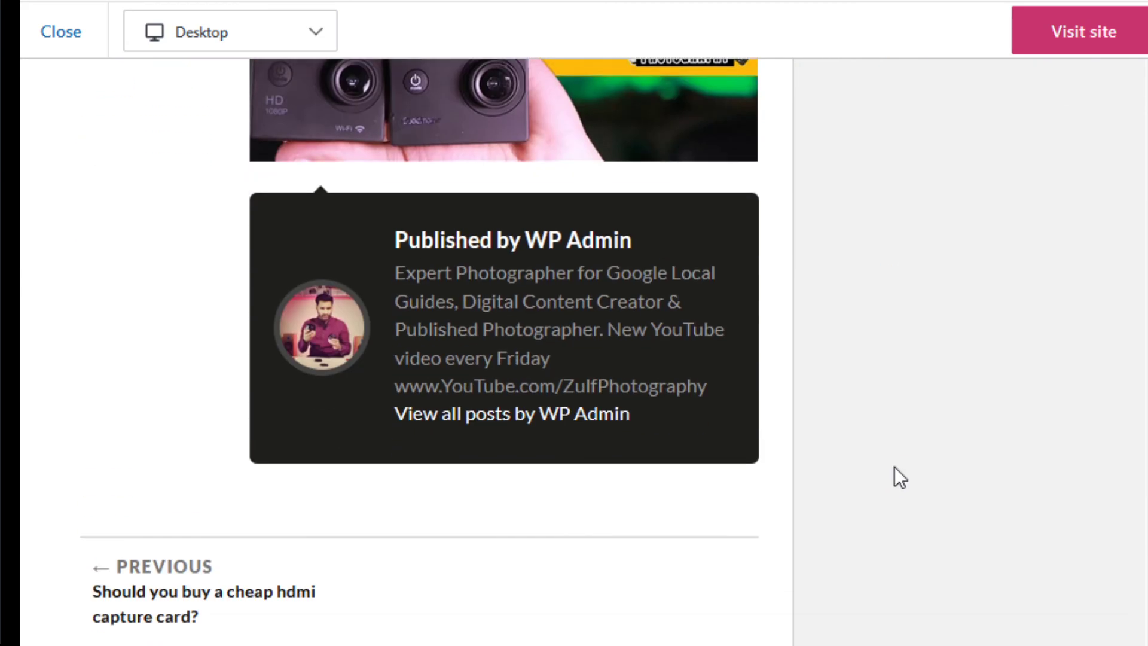
pyautogui.scroll(6, 894, 476)
pyautogui.scroll(15, 898, 466)
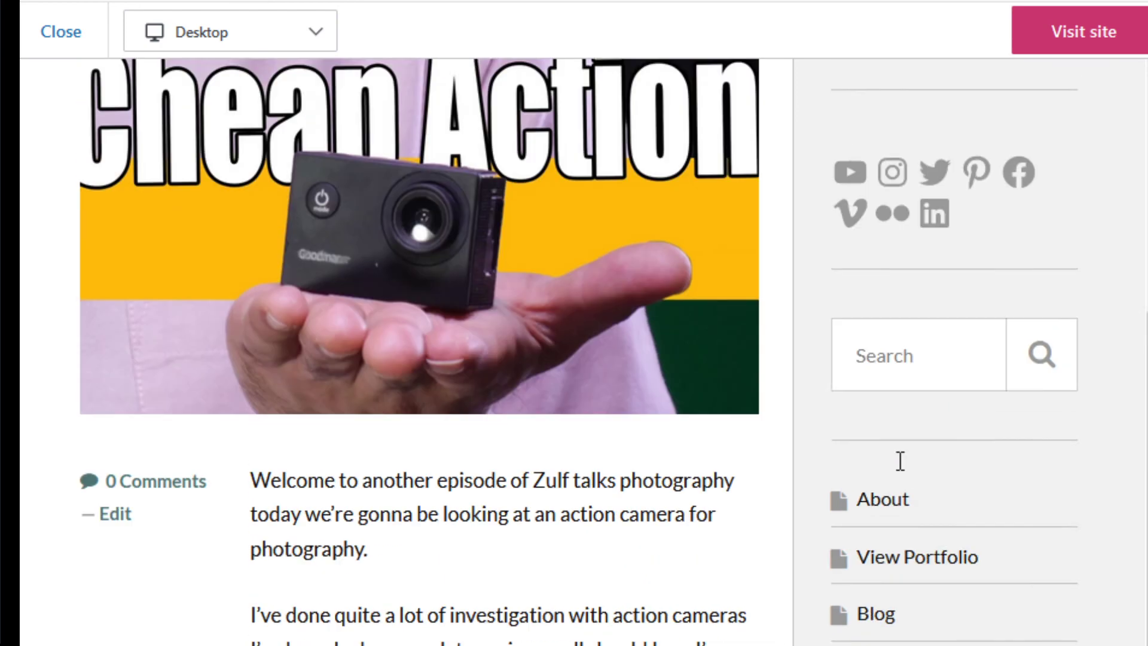